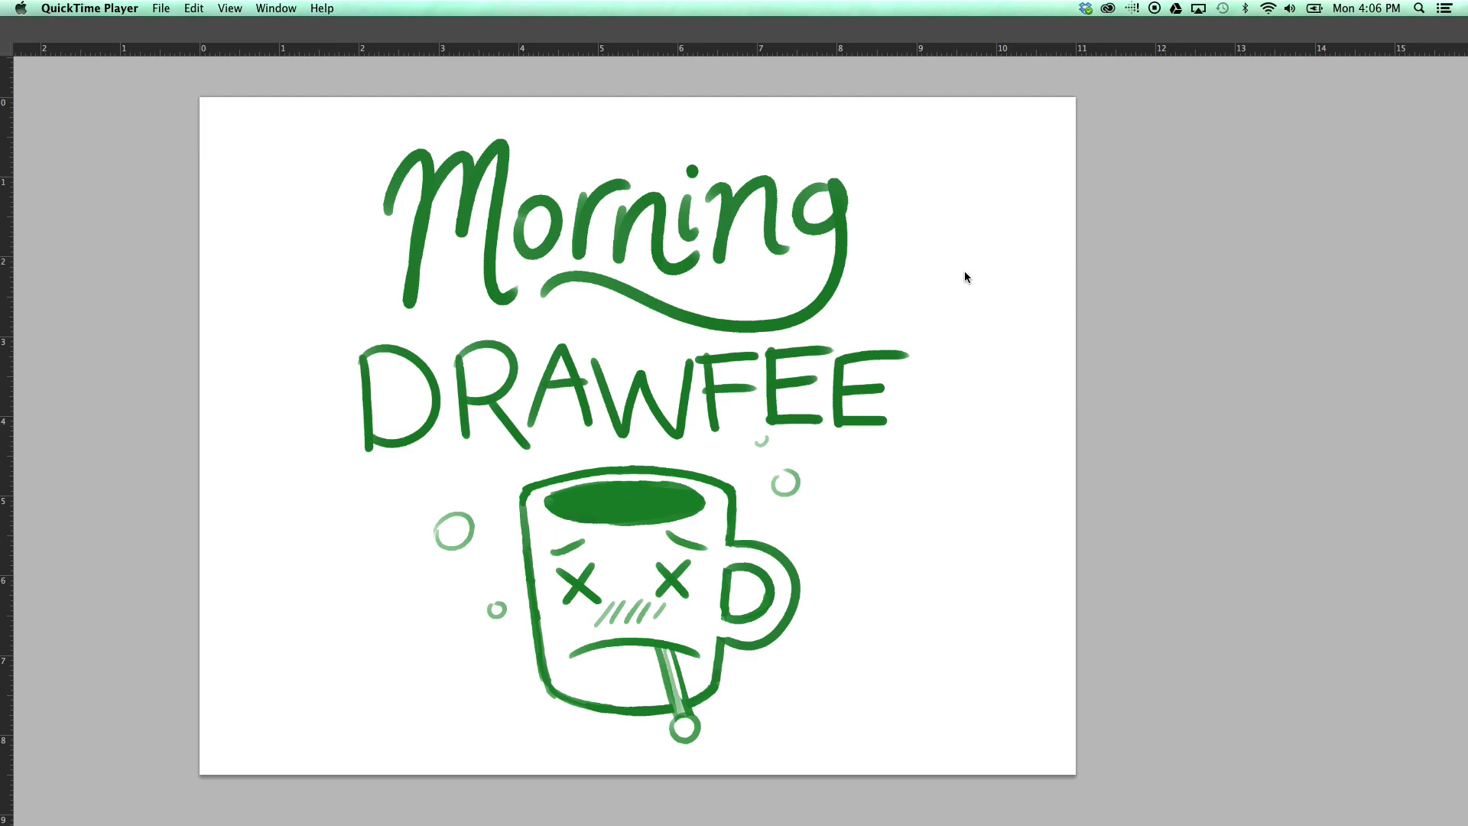
Step: In Photoshop, show the 'Draw a yay.' request on Layer 2 and hide the mug artwork on Layer 1
click(992, 92)
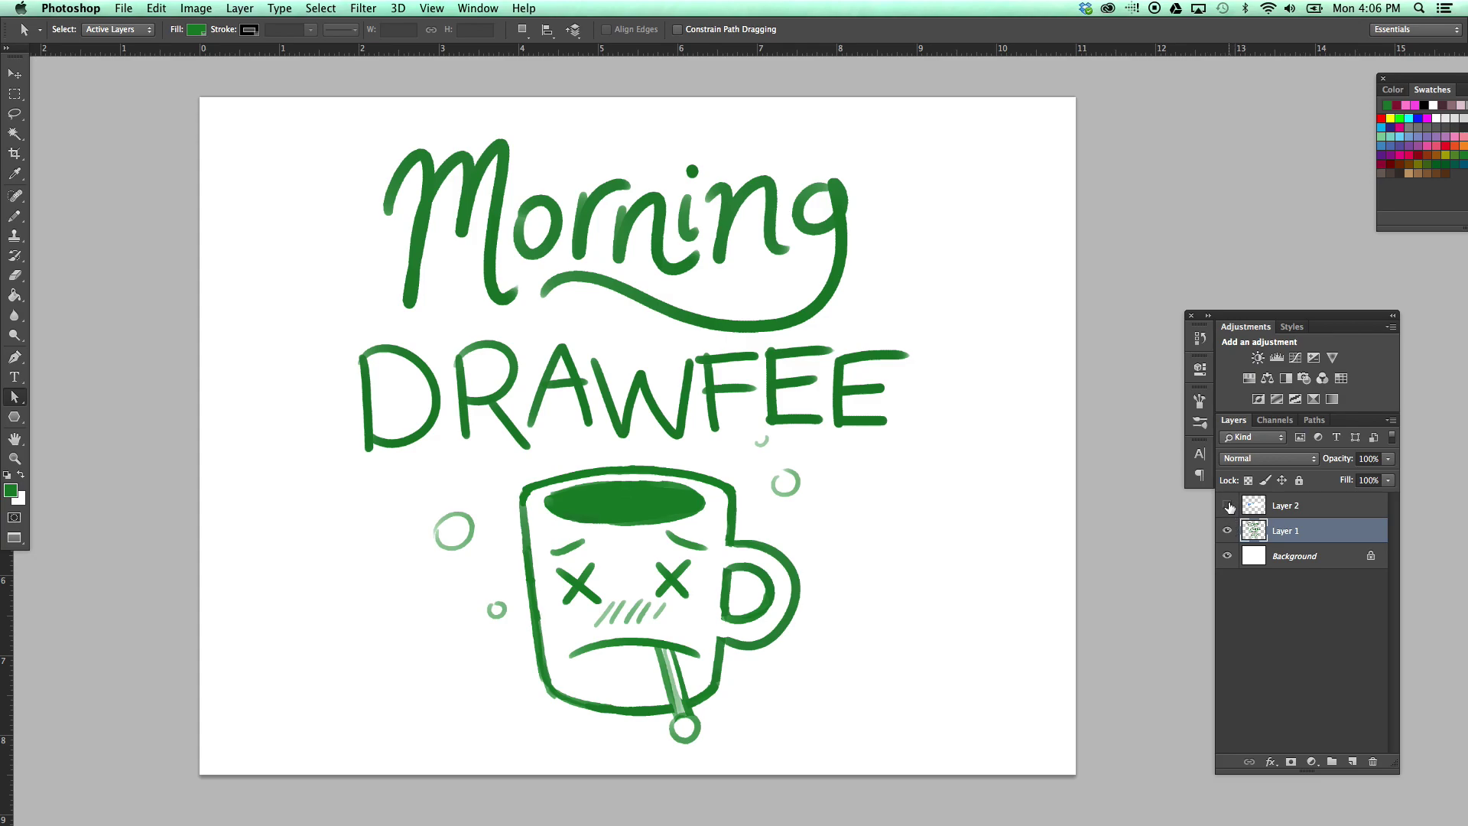
click(1227, 505)
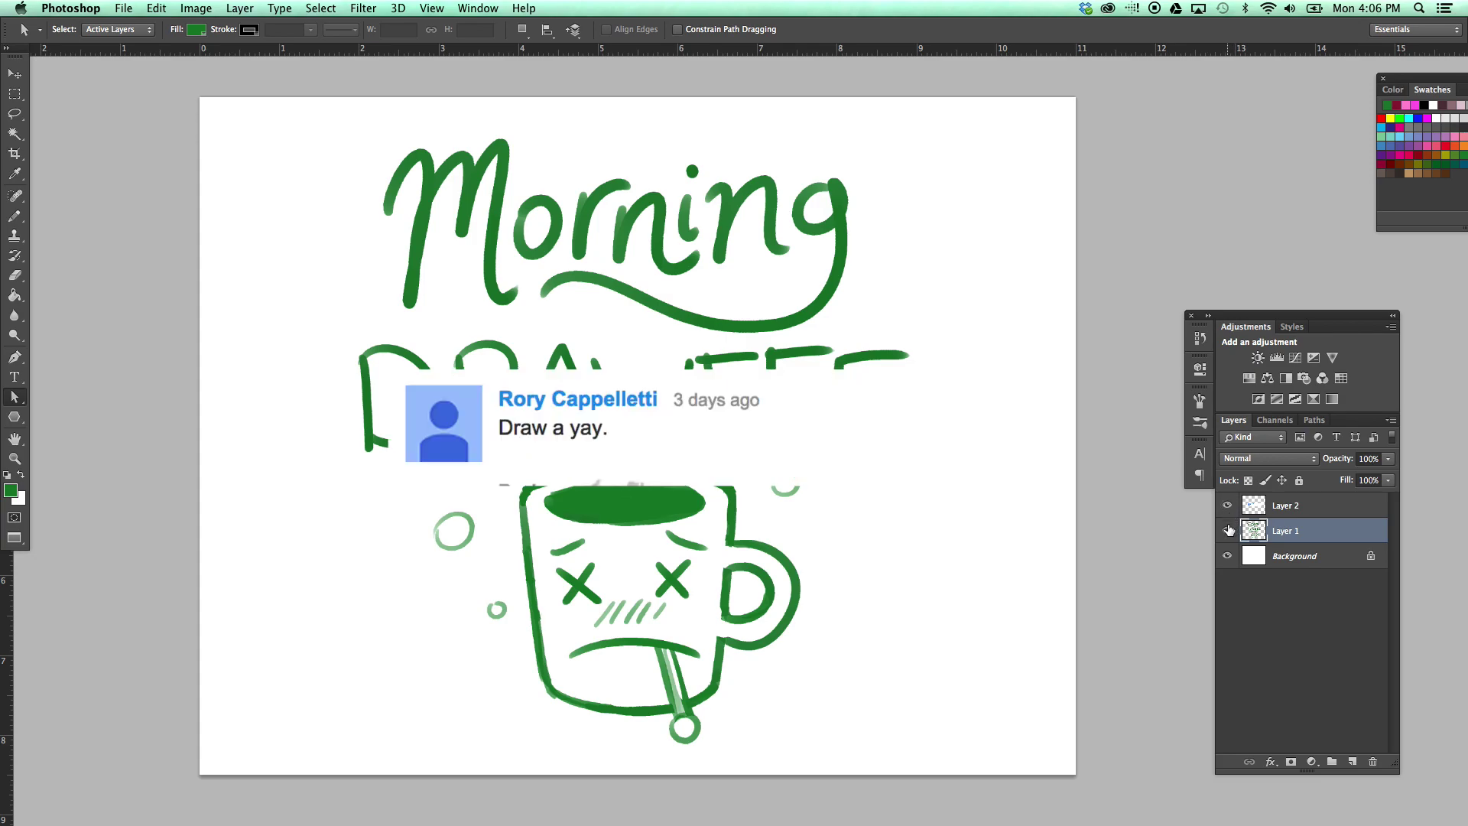
click(1227, 531)
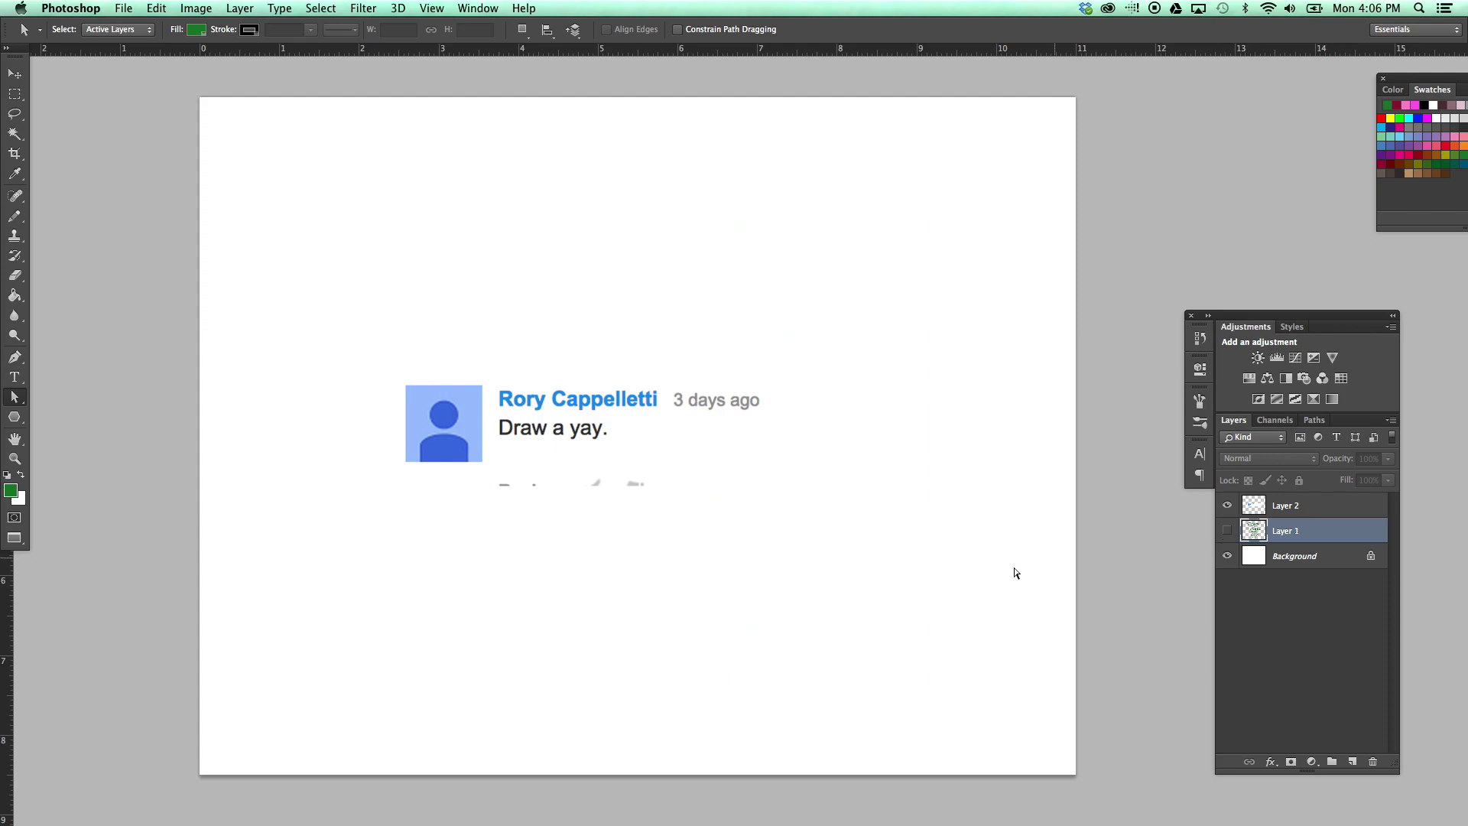
Step: Add an empty Layer 3, select the Pencil, and hide the Layer 2 request image
click(1354, 762)
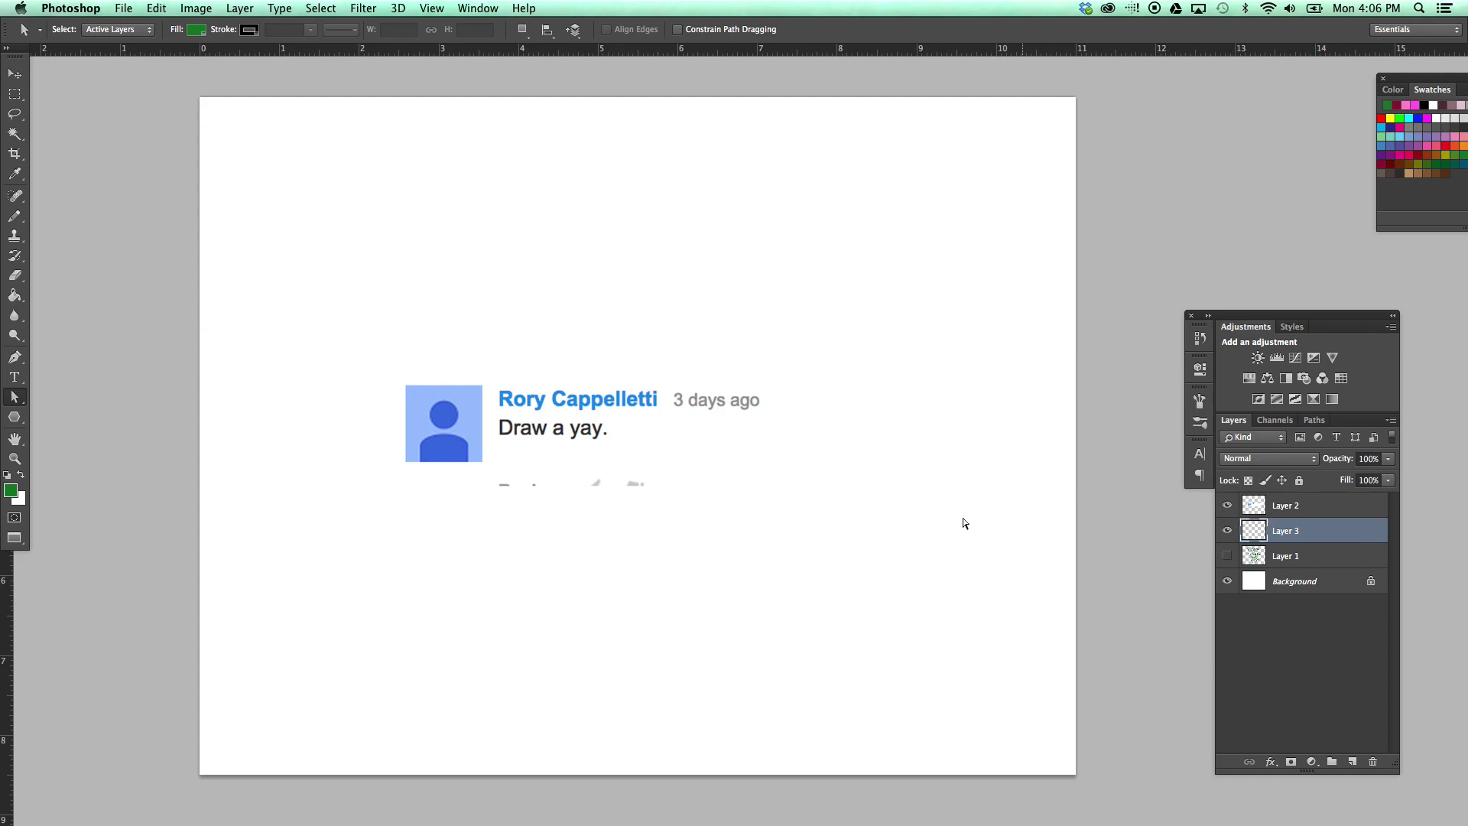
key(b)
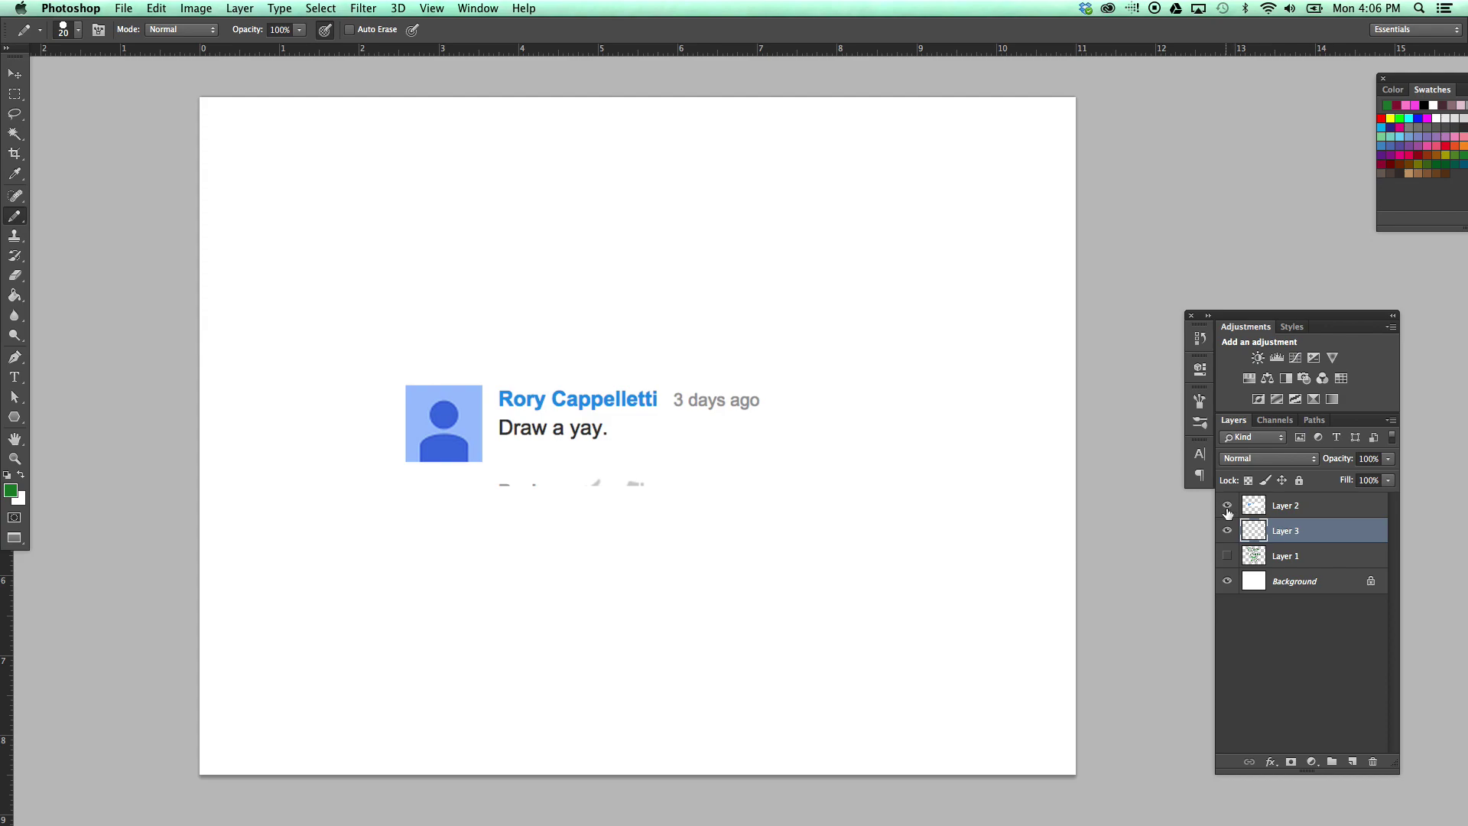
click(1227, 506)
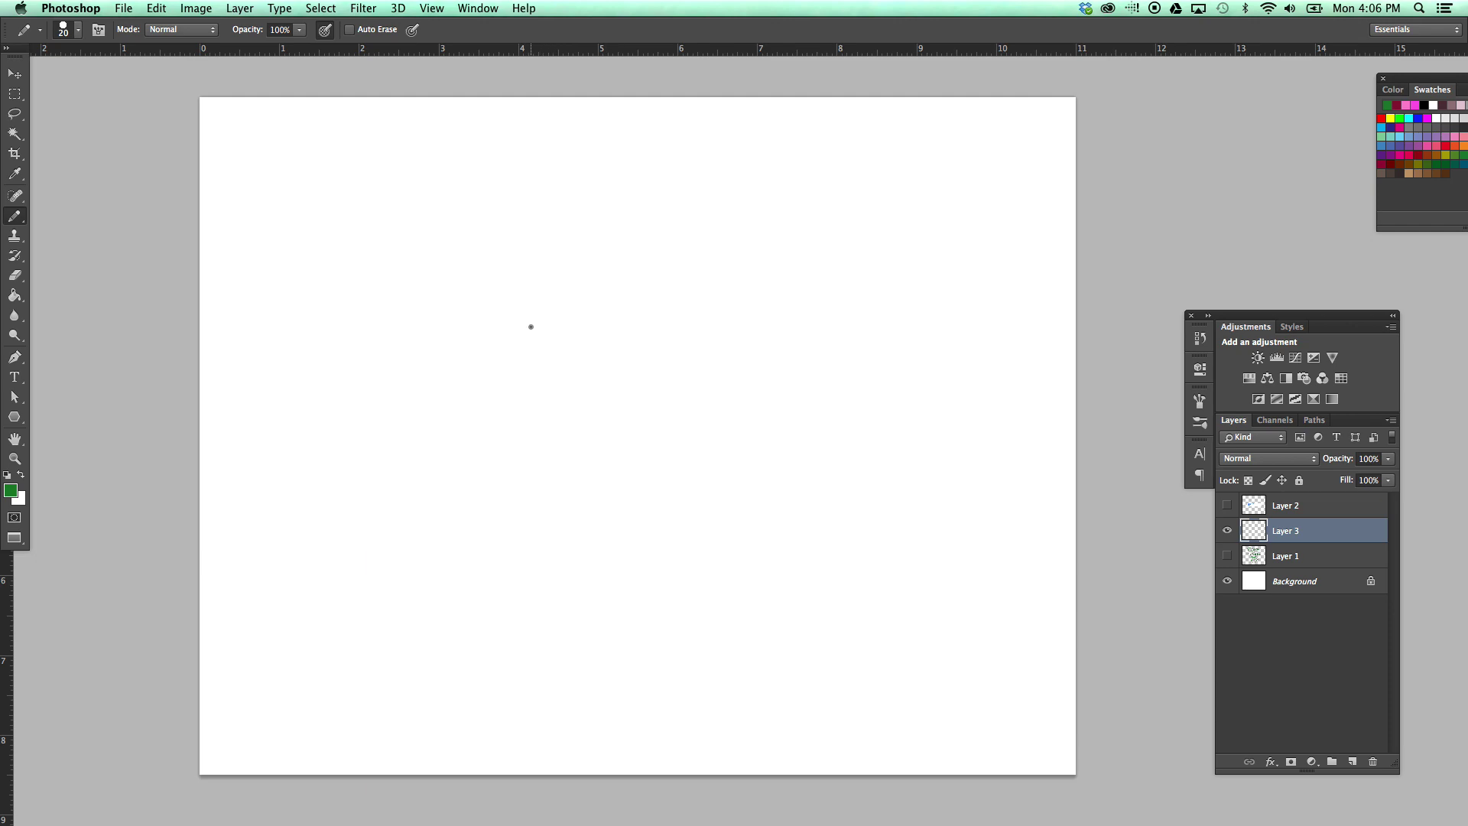
Step: Draw the rounded head arc over the top and down both sides, undoing stray strokes
drag(519, 311, 496, 381)
drag(503, 331, 520, 431)
mouse_move(509, 322)
mouse_down()
mouse_move(568, 292)
mouse_move(570, 243)
mouse_move(563, 299)
mouse_move(616, 283)
mouse_move(664, 222)
mouse_move(646, 289)
mouse_move(711, 344)
mouse_move(718, 394)
mouse_up()
drag(705, 323, 719, 403)
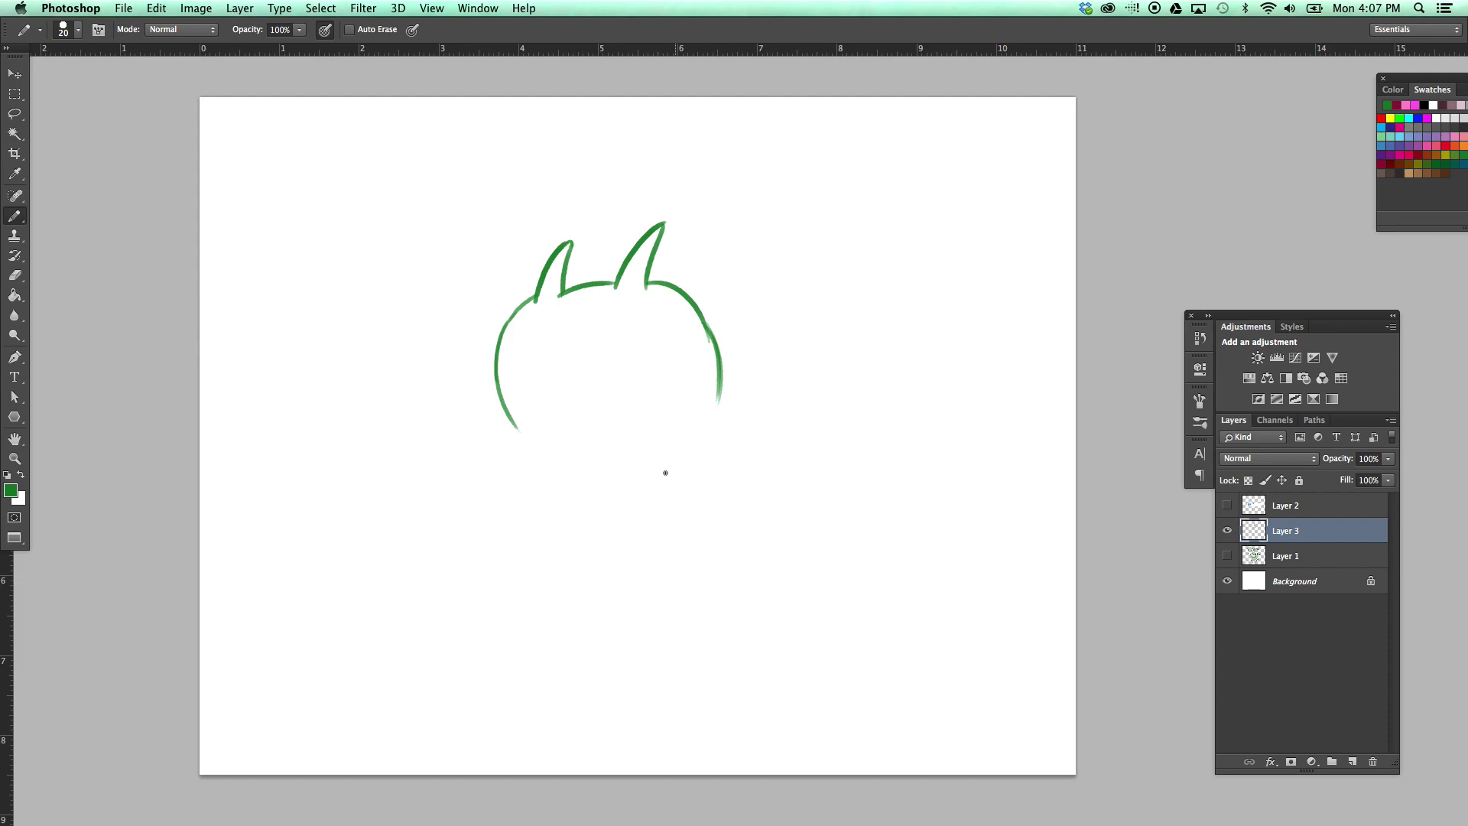
key(super+z)
drag(528, 298, 503, 429)
key(super+z)
key(e)
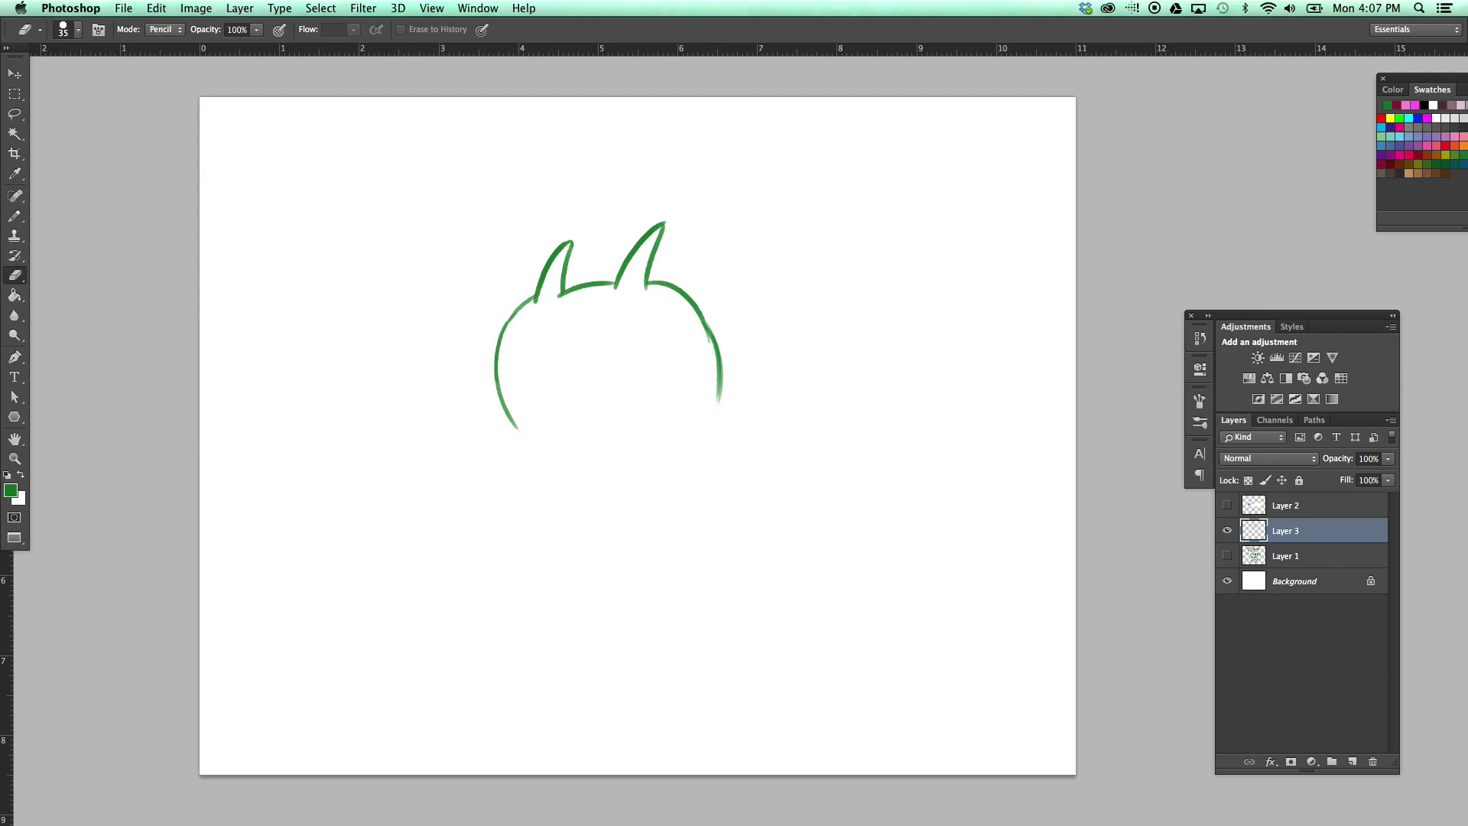
Step: Draw two eye circles, fill them dark green, and erase white highlights into them
key(b)
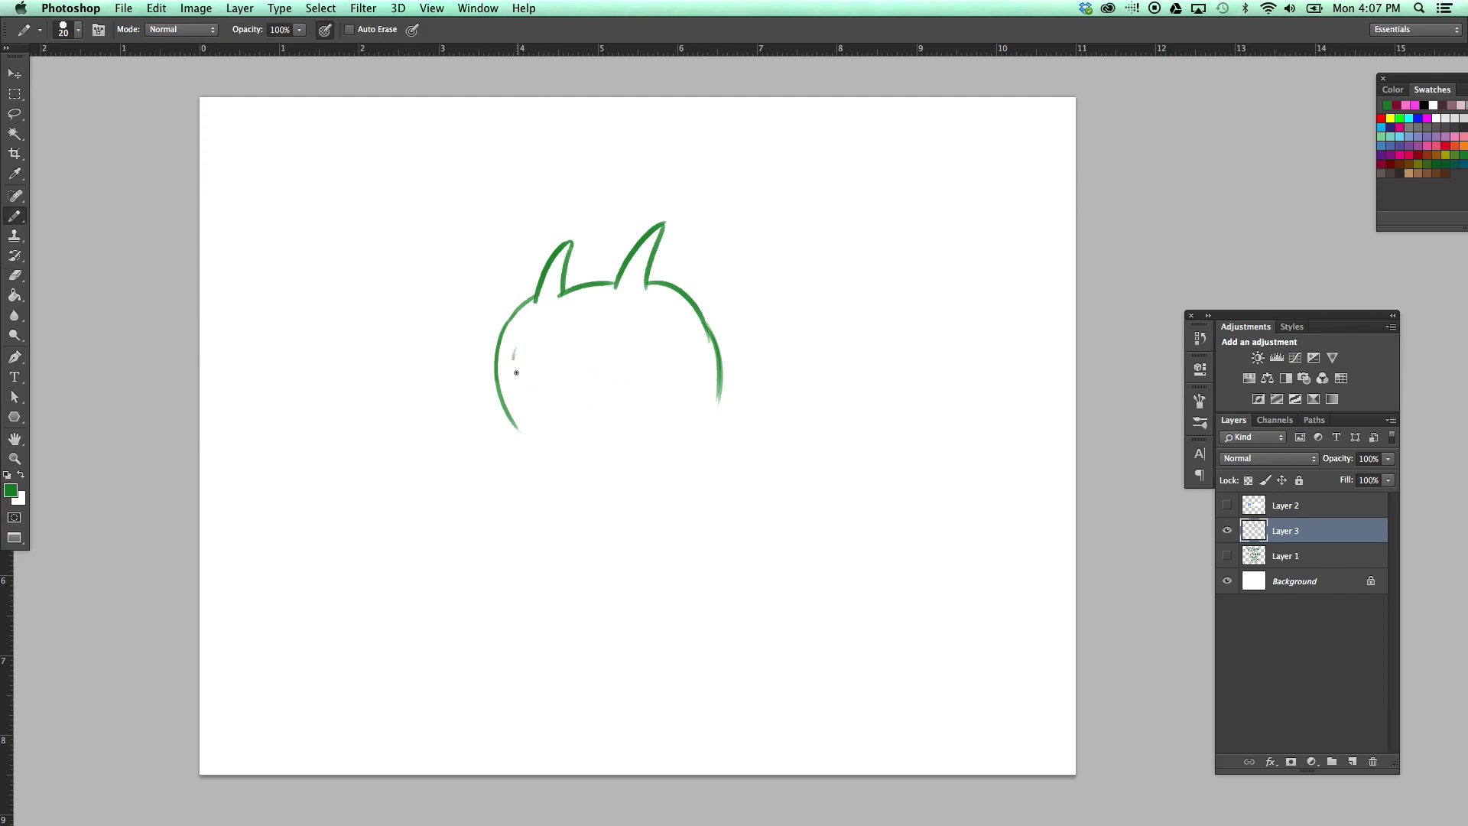
drag(516, 372, 519, 343)
mouse_move(607, 323)
mouse_down()
mouse_move(610, 355)
mouse_move(531, 335)
mouse_move(616, 309)
mouse_up()
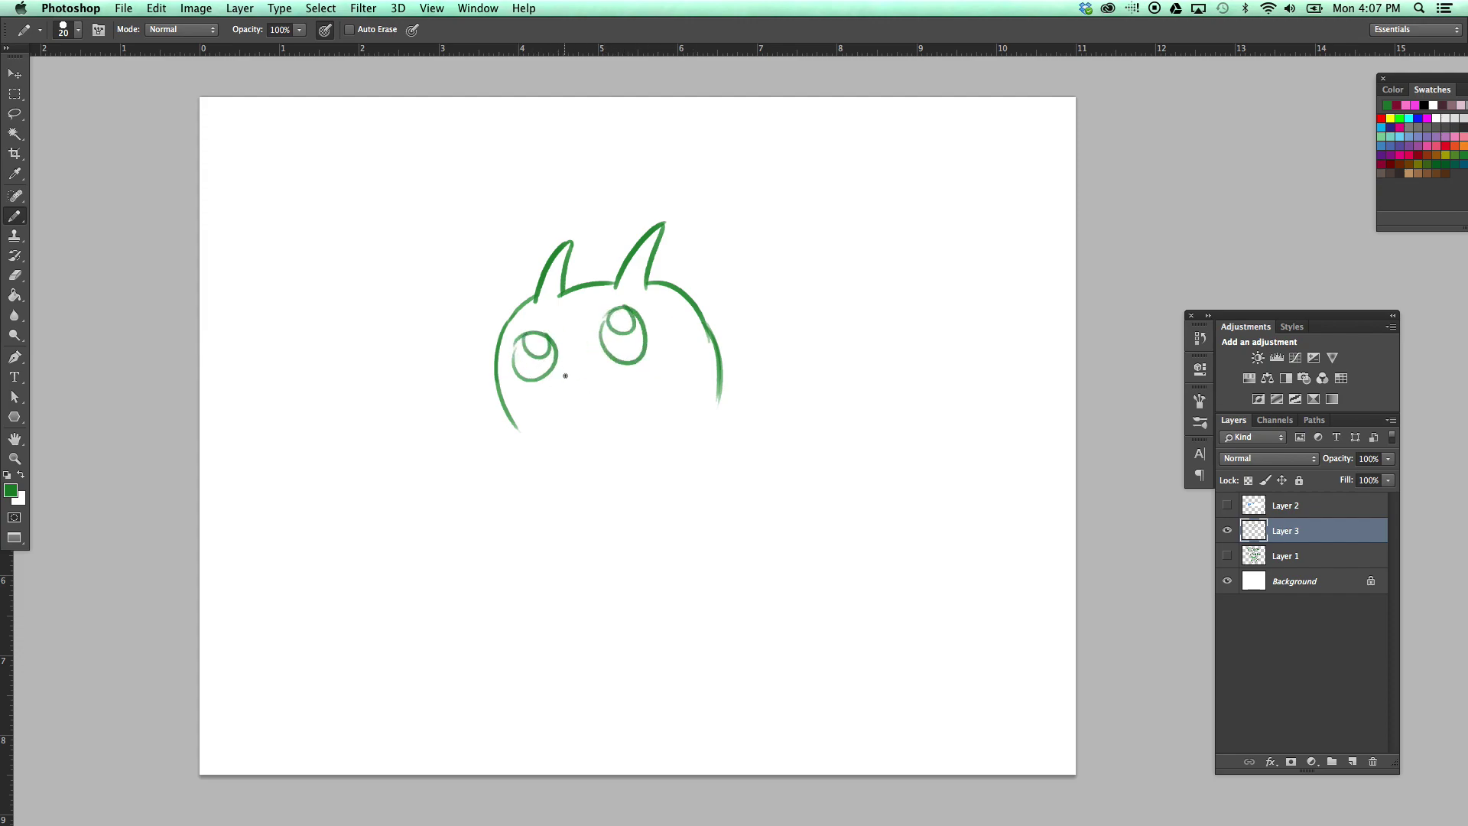
key(bracketright)
key(bracketright)
key(bracketright)
drag(517, 350, 537, 370)
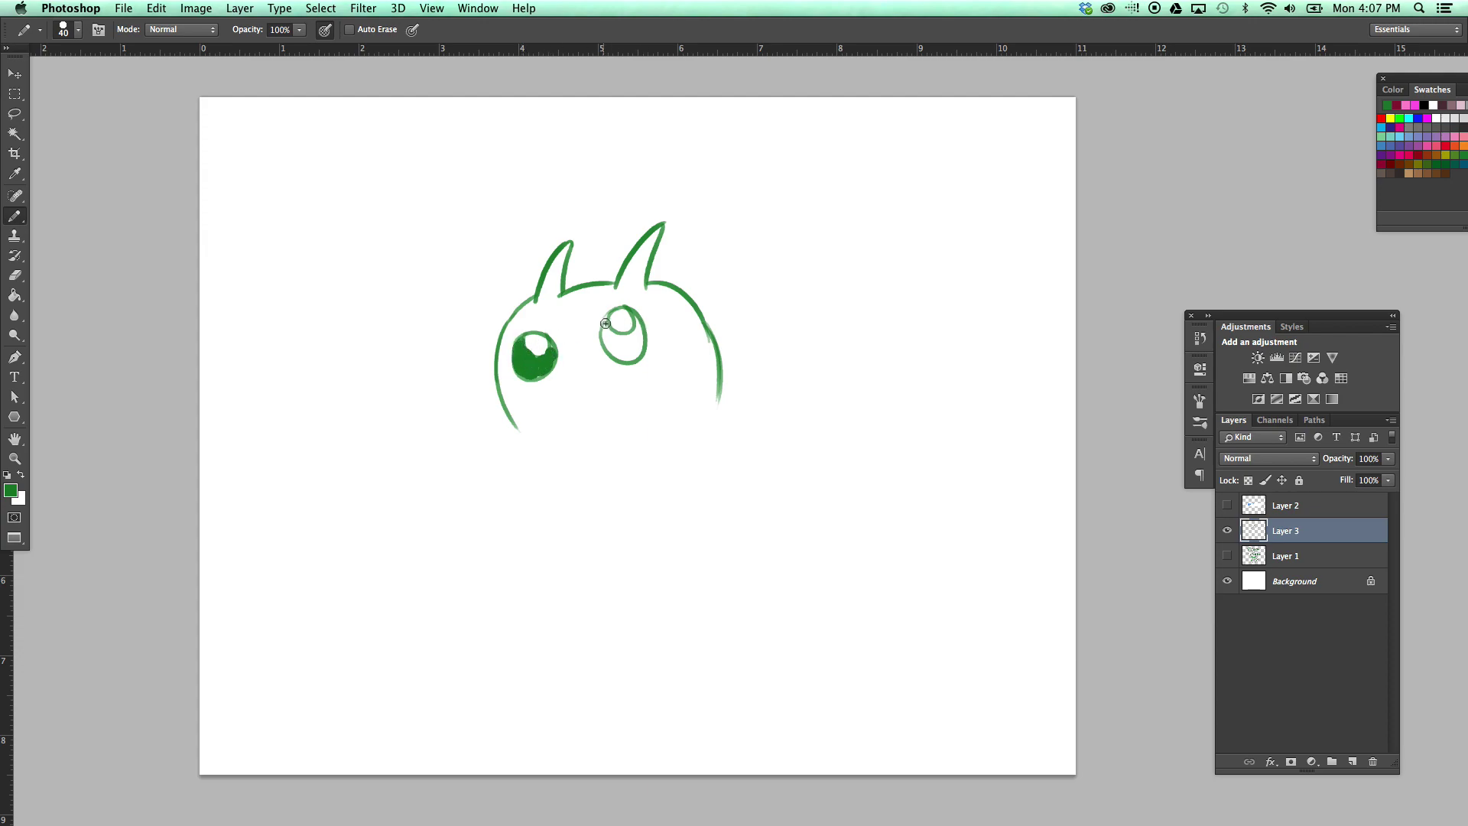
mouse_move(605, 323)
mouse_down()
mouse_move(634, 351)
mouse_move(642, 328)
mouse_move(610, 321)
mouse_up()
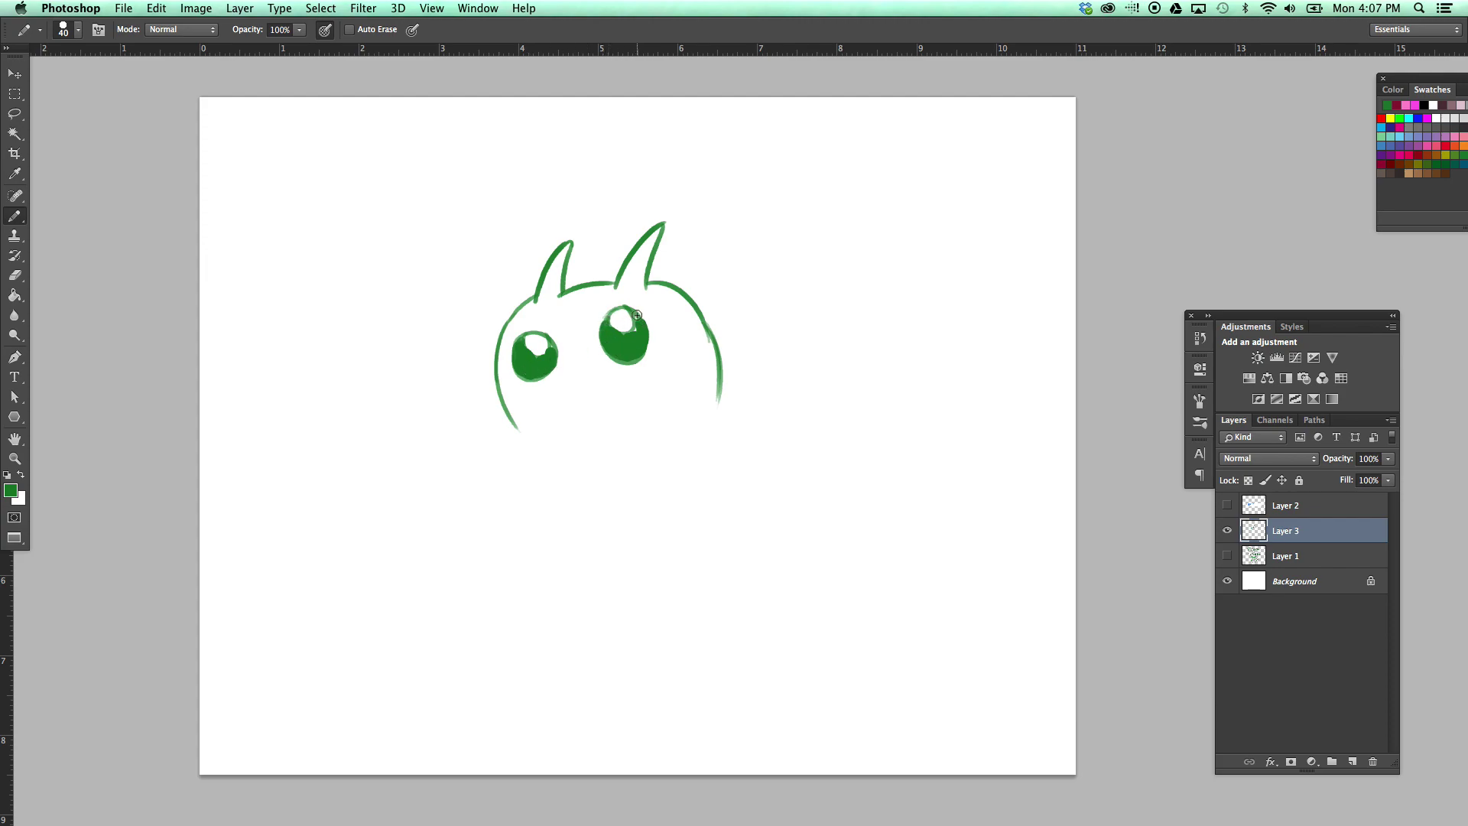
key(e)
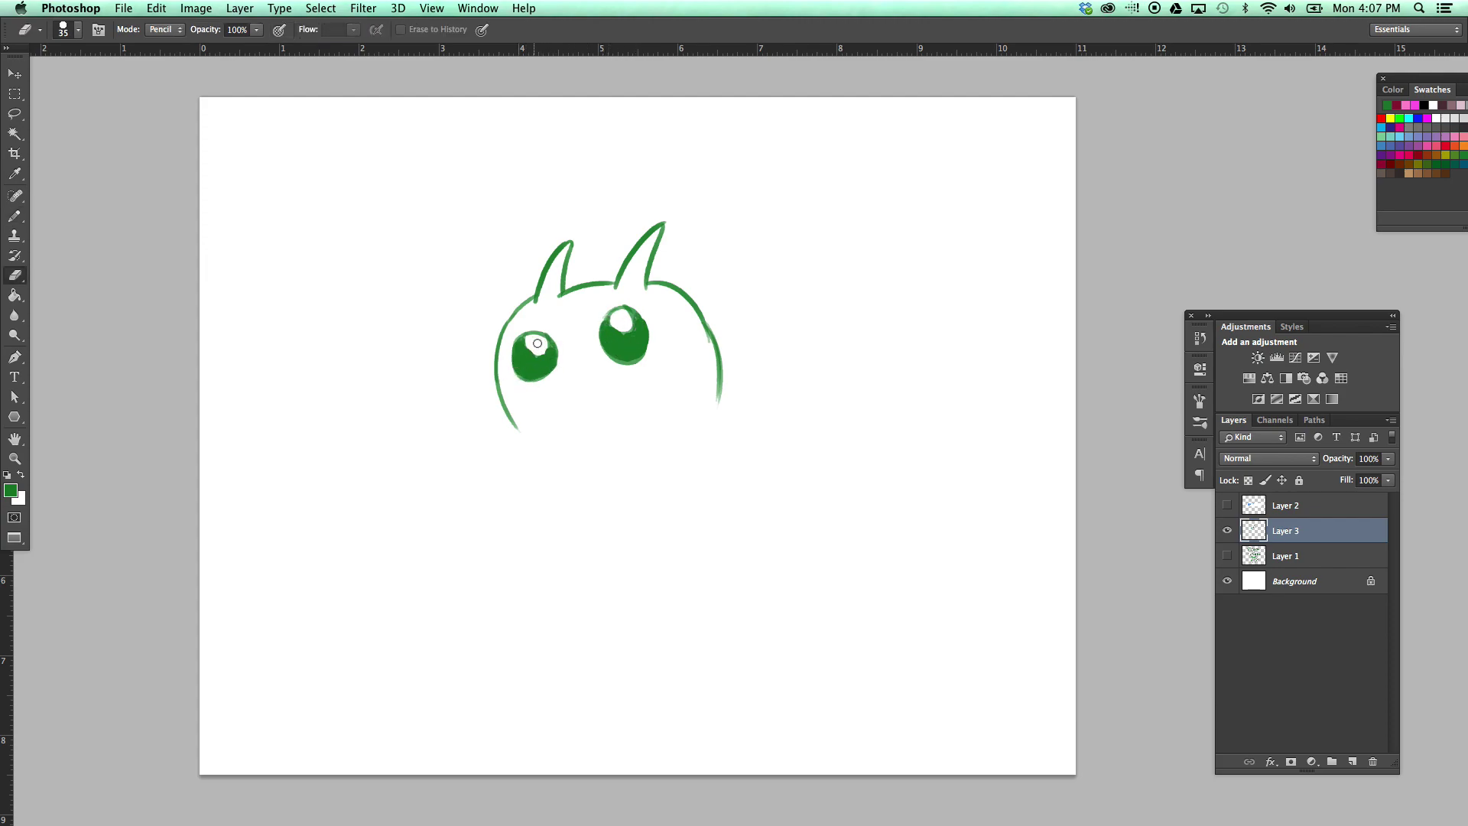
drag(538, 343, 534, 349)
Step: Redraw both sides of the head thicker and clean the fuzzy lower-right edge
key(b)
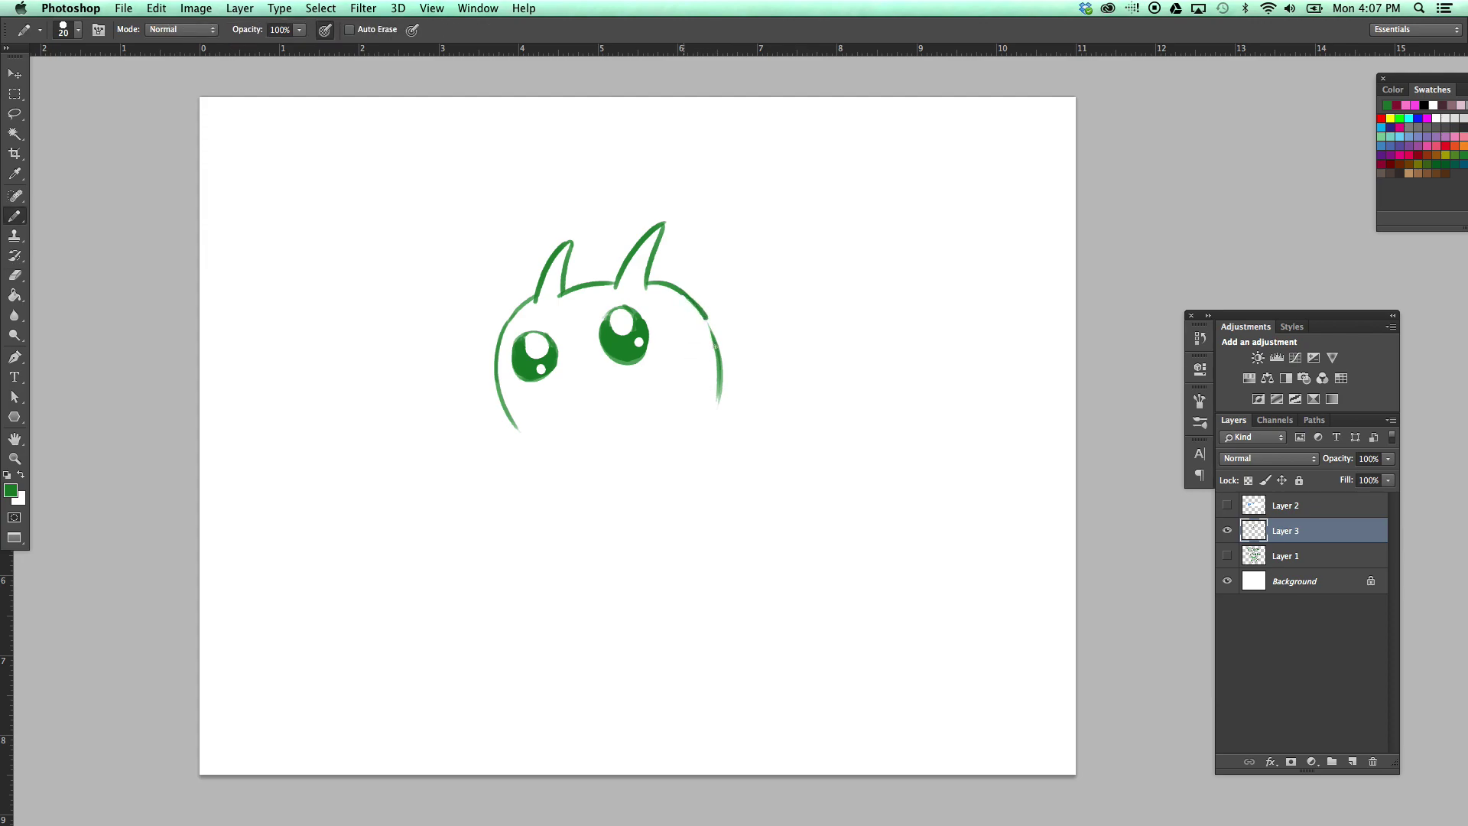
drag(686, 292, 719, 394)
drag(520, 307, 517, 425)
key(e)
drag(716, 344, 718, 399)
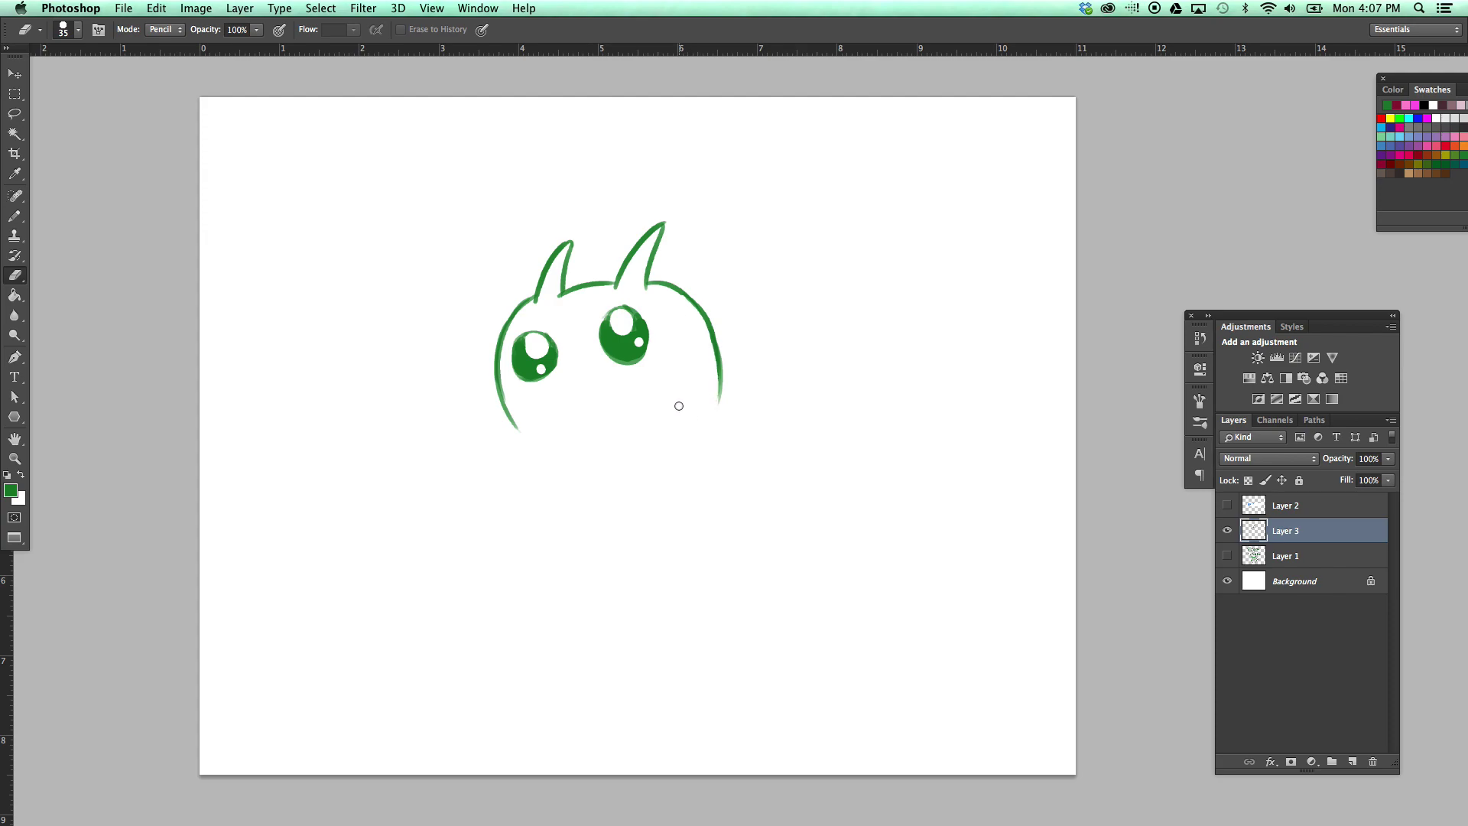
Step: Touch up the ear edges and extend the head's left cheek downward
key(b)
drag(573, 242, 562, 289)
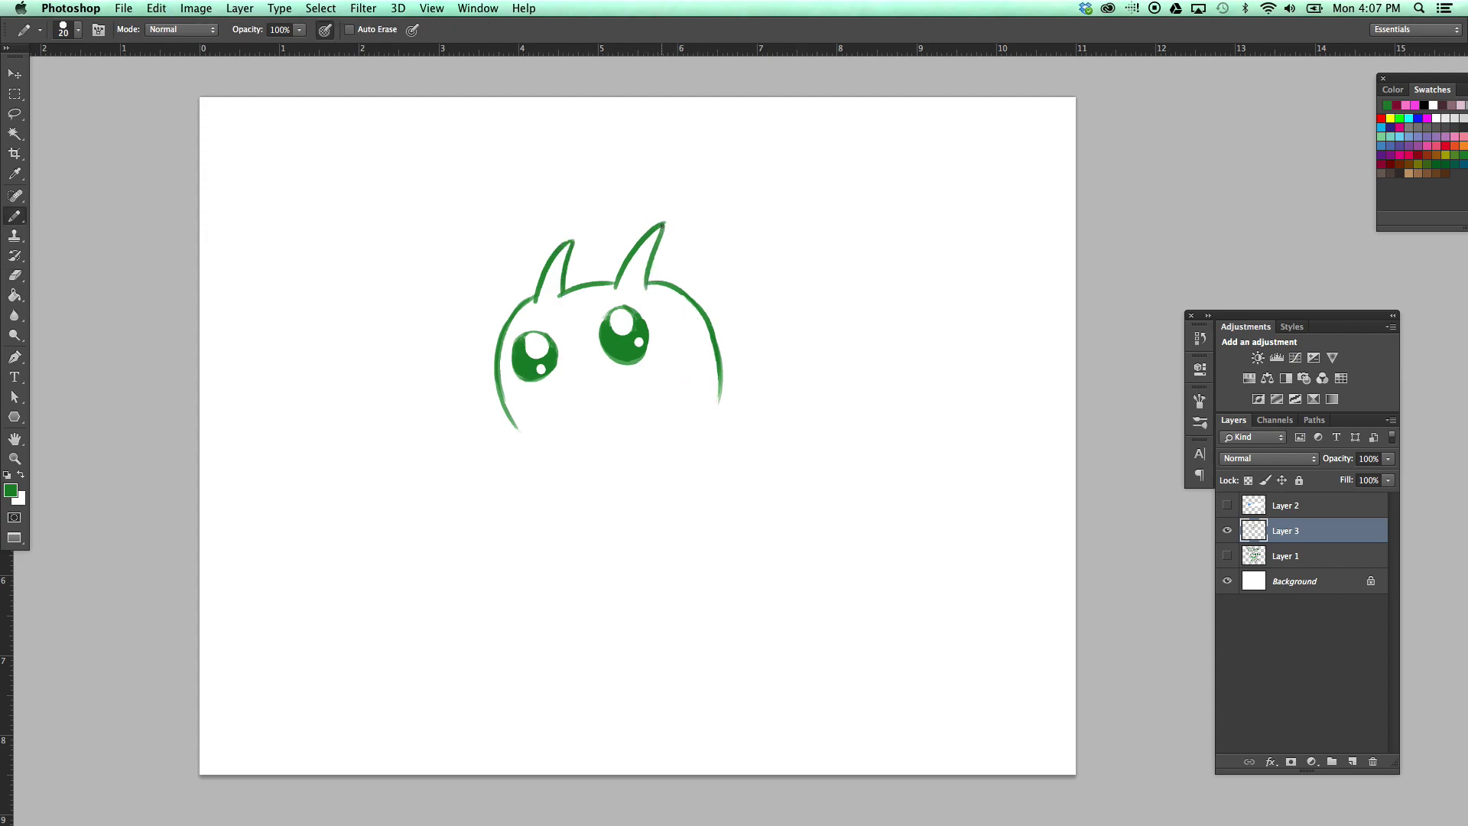
key(e)
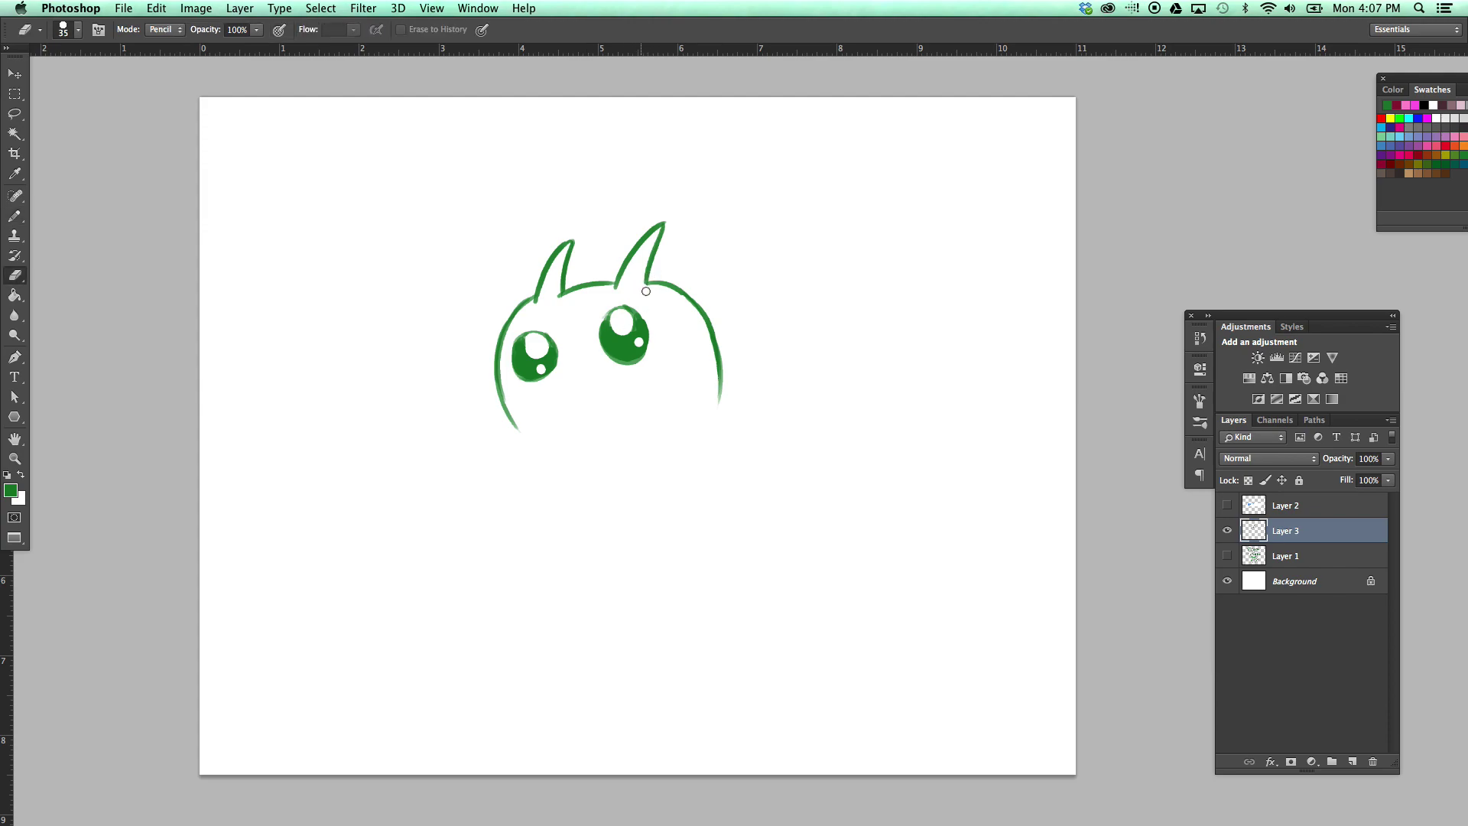
key(b)
drag(647, 281, 675, 289)
key(e)
key(b)
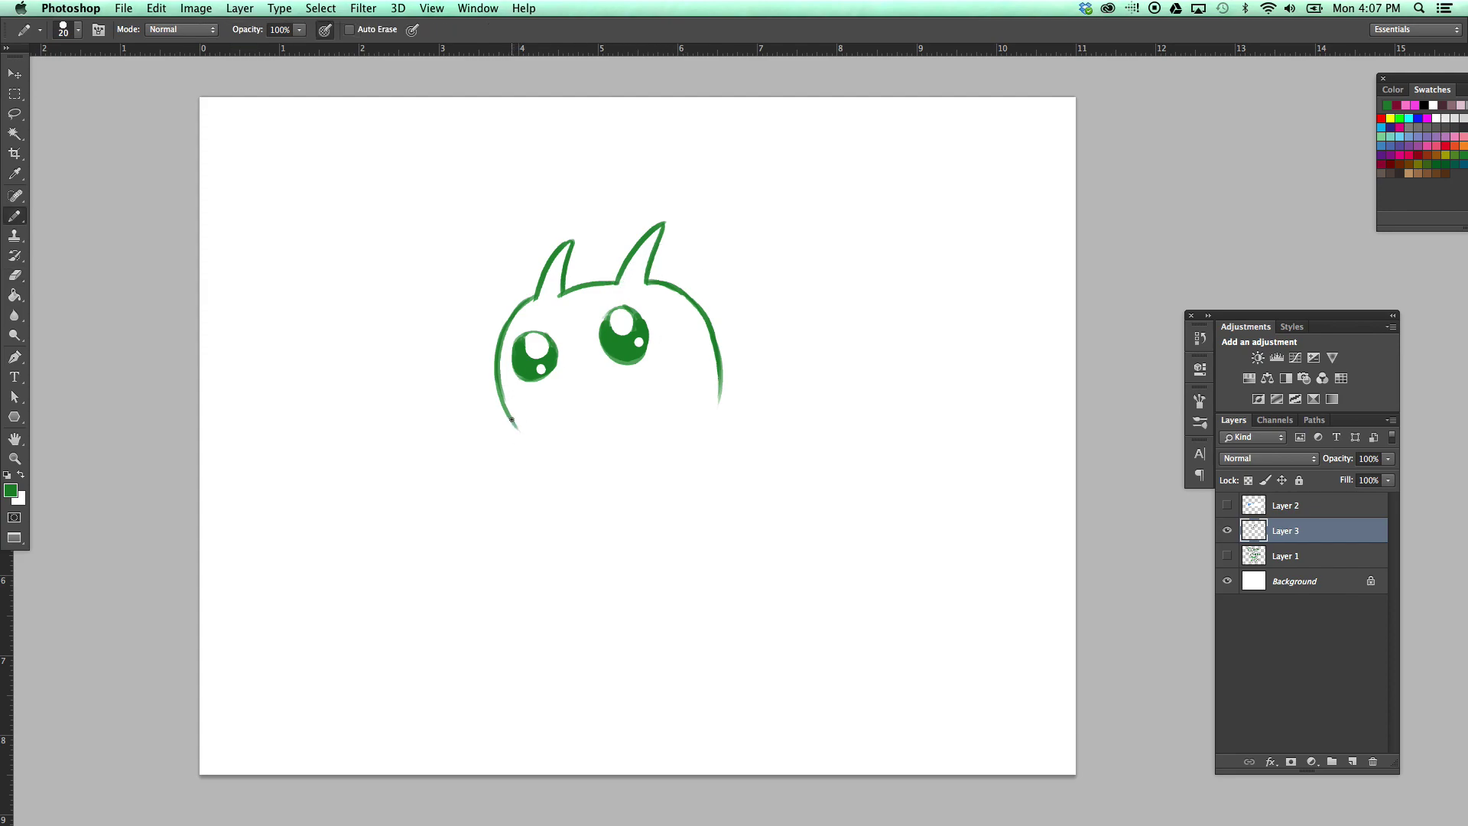
drag(511, 419, 541, 480)
Step: Redraw the lower-left head curve and add a looped cat-like mouth
key(ctrl+z)
key(ctrl+z)
mouse_move(504, 403)
mouse_down()
mouse_move(530, 442)
mouse_move(578, 397)
mouse_move(635, 379)
mouse_up()
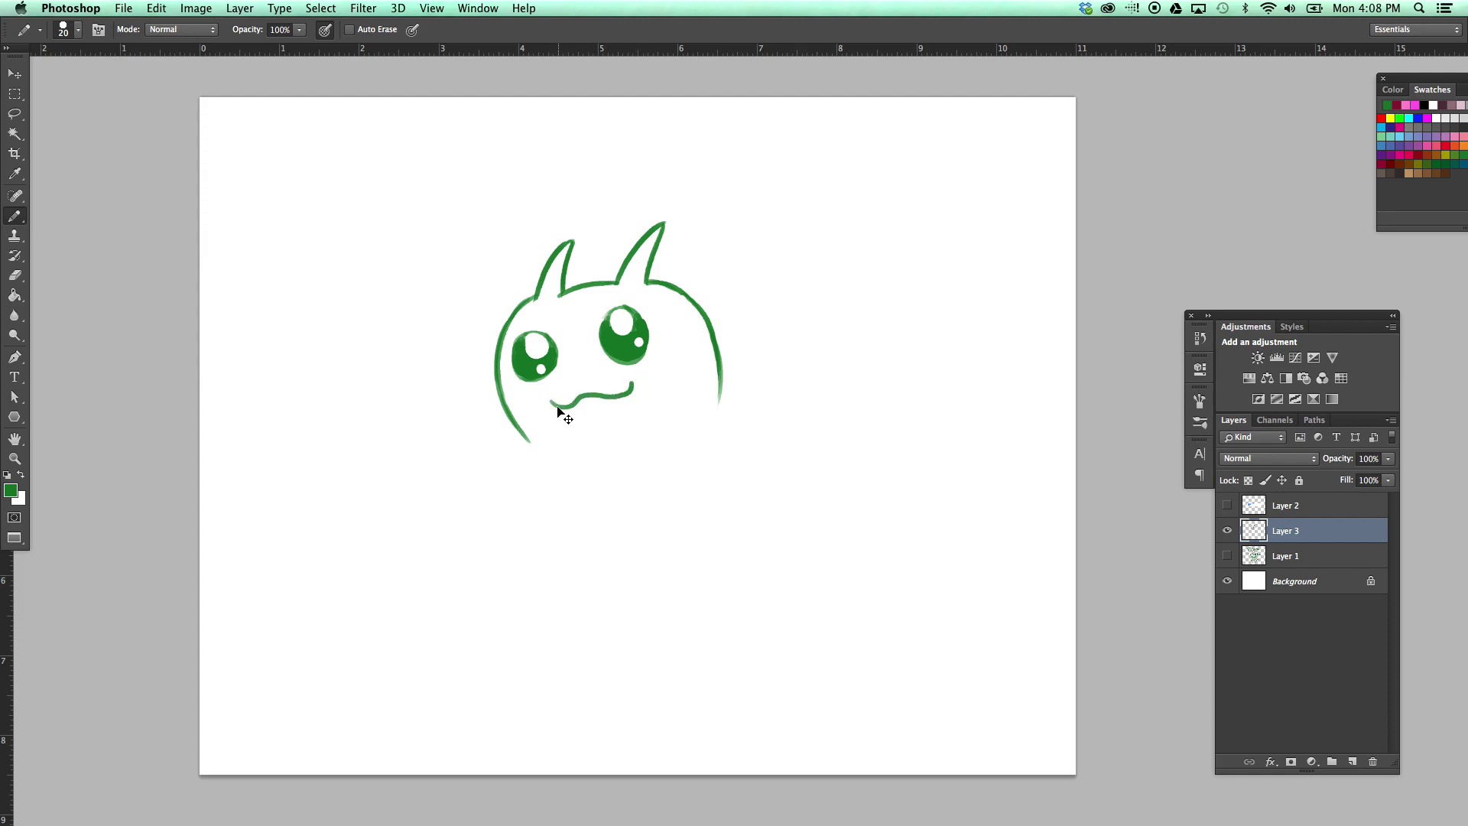
key(ctrl+z)
mouse_move(550, 404)
mouse_down()
mouse_move(633, 383)
mouse_move(607, 399)
mouse_up()
Step: Draw the rounded body's left side, lower curve and right side
drag(510, 412, 493, 569)
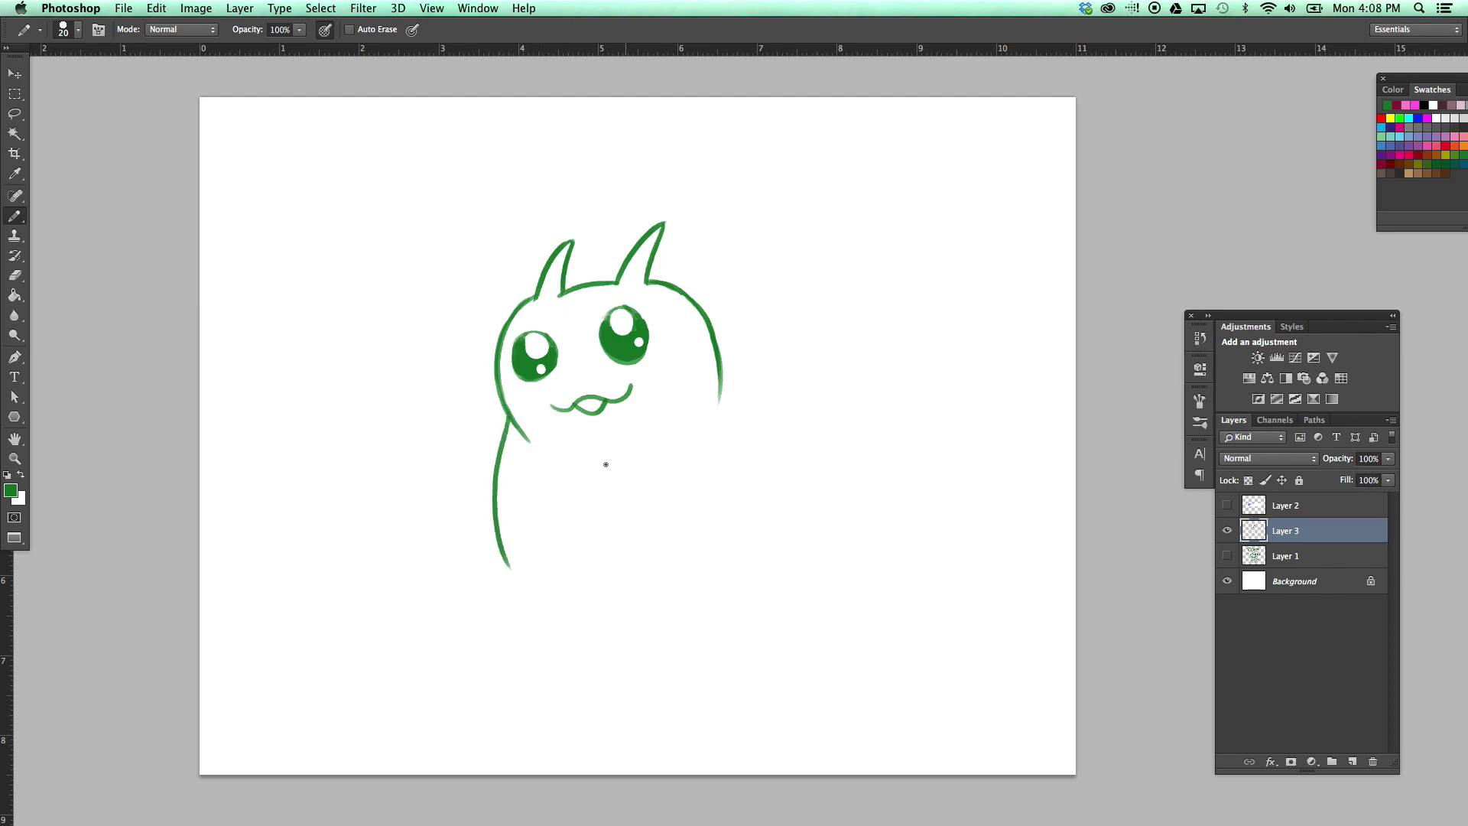
key(ctrl+z)
mouse_move(526, 439)
mouse_down()
mouse_move(533, 551)
mouse_move(655, 569)
mouse_up()
key(ctrl+z)
mouse_move(719, 382)
mouse_down()
mouse_move(721, 493)
mouse_move(702, 548)
mouse_up()
mouse_move(527, 511)
mouse_down()
mouse_move(559, 569)
mouse_move(645, 583)
mouse_up()
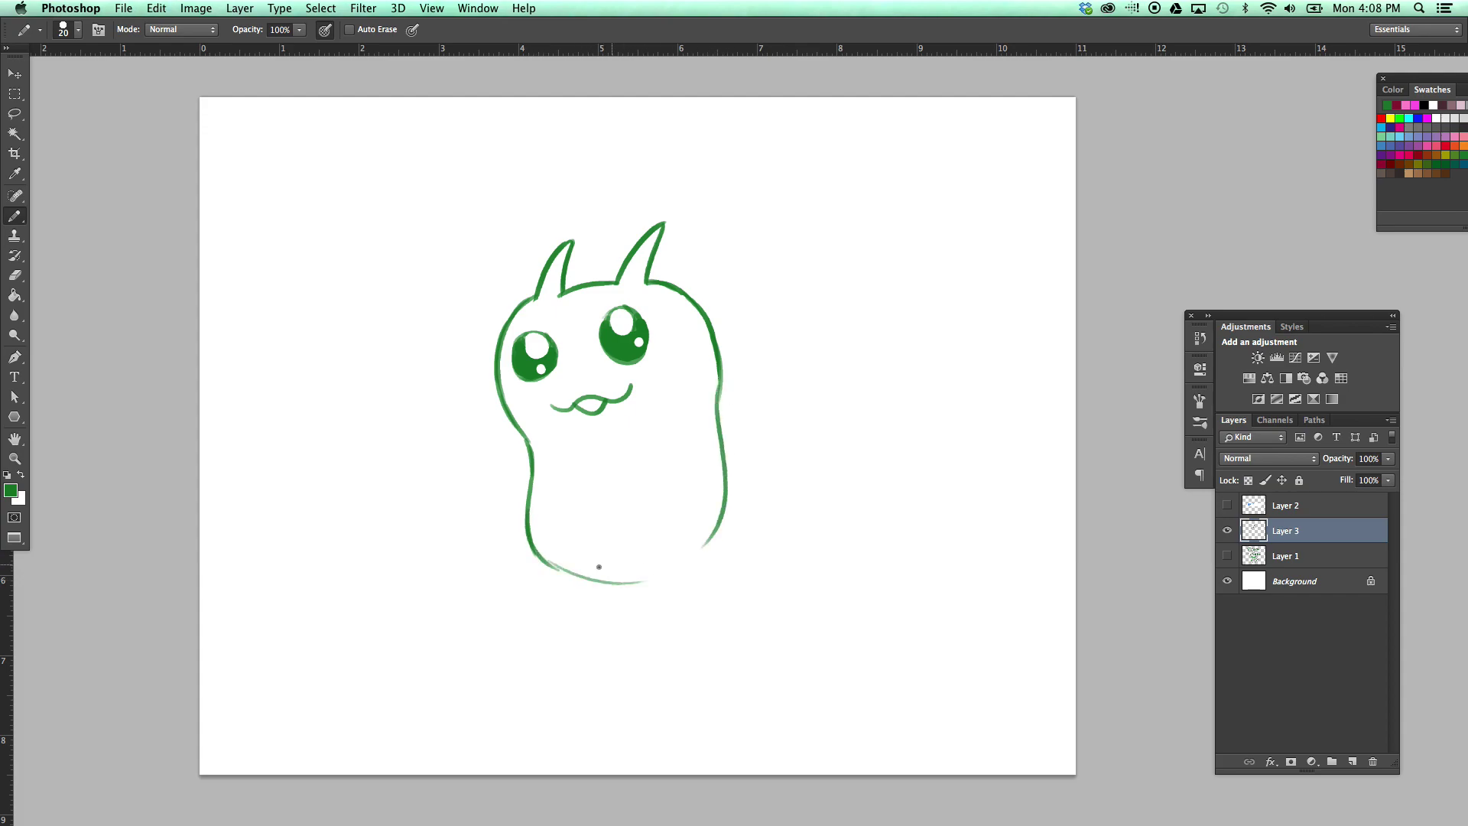
Step: Draw two stubby legs ending in toed feet
drag(537, 550, 535, 612)
key(ctrl+z)
mouse_move(533, 550)
mouse_down()
mouse_move(536, 610)
mouse_move(593, 613)
mouse_up()
drag(649, 562, 667, 619)
key(ctrl+z)
mouse_move(648, 560)
mouse_down()
mouse_move(662, 618)
mouse_move(704, 611)
mouse_up()
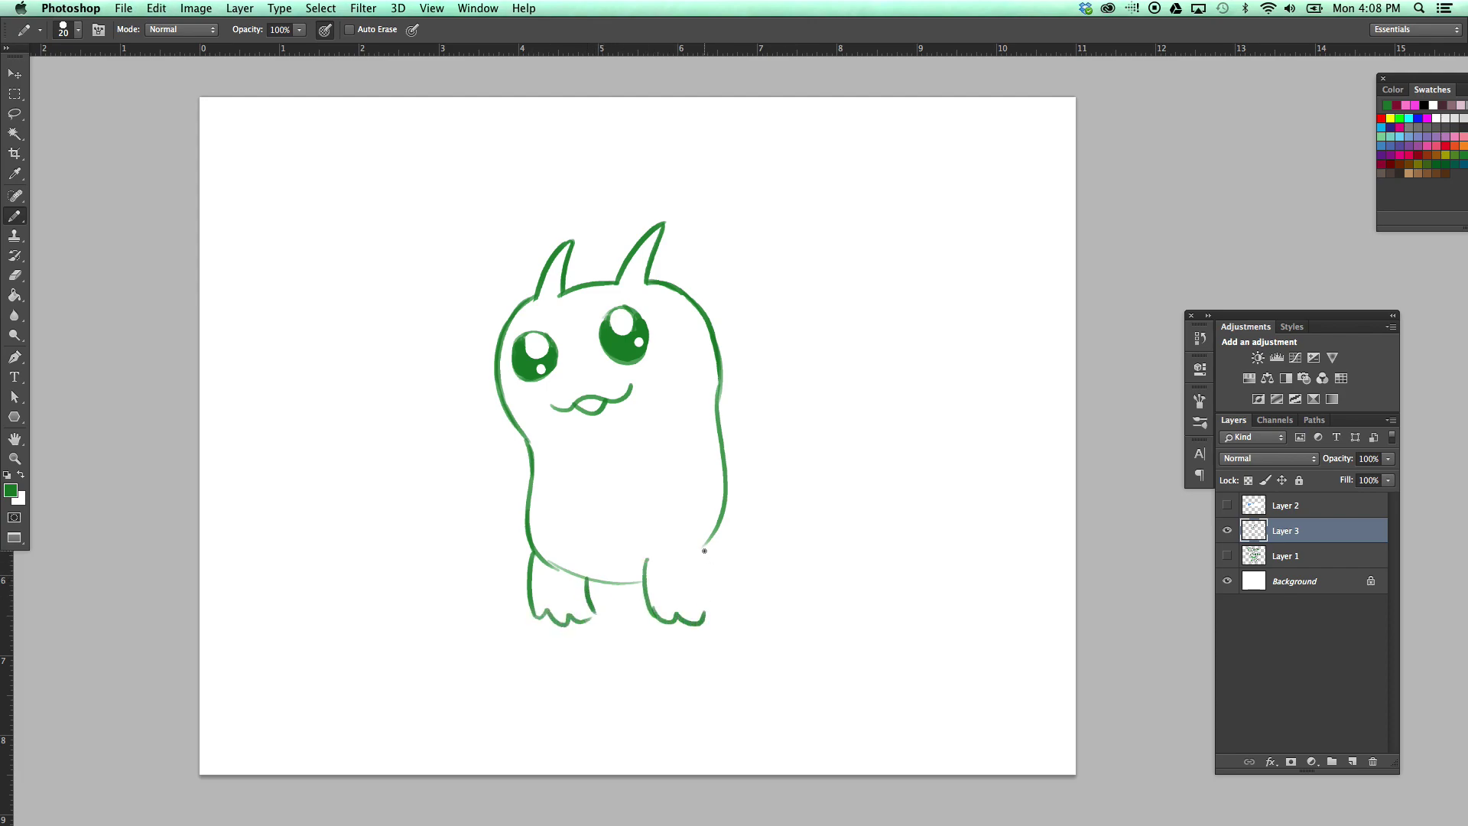
drag(715, 532, 716, 616)
mouse_move(518, 621)
mouse_down()
mouse_move(497, 623)
mouse_move(582, 629)
mouse_up()
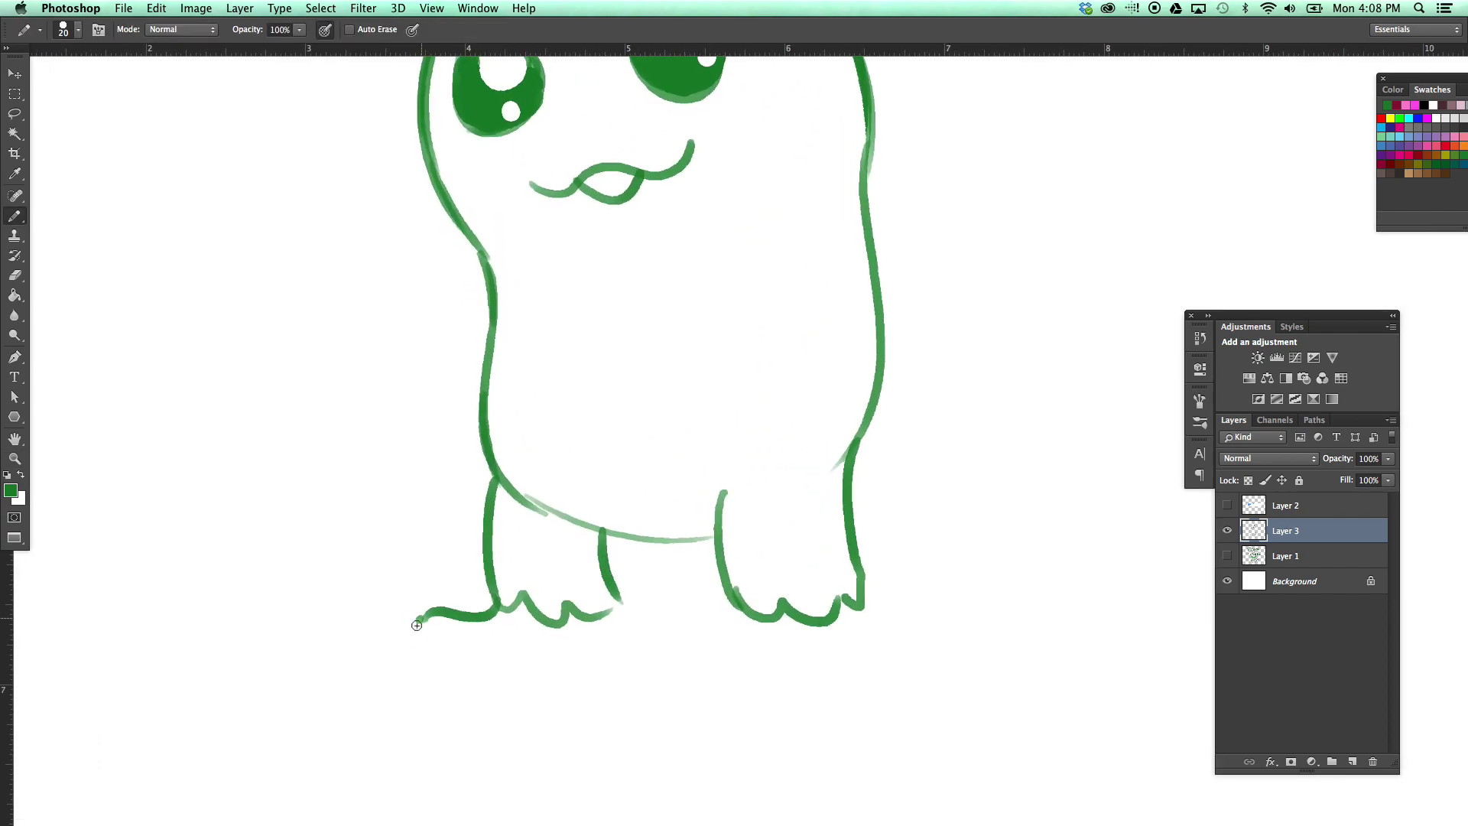
Step: Add toe claws under both feet, undoing a hook-shaped claw
mouse_move(421, 616)
mouse_down()
mouse_move(427, 664)
mouse_move(483, 679)
mouse_move(551, 667)
mouse_move(617, 610)
mouse_up()
drag(721, 521, 492, 388)
mouse_move(457, 518)
mouse_down()
mouse_move(552, 559)
mouse_move(492, 512)
mouse_move(586, 569)
mouse_up()
key(ctrl+alt+z)
key(ctrl+alt+z)
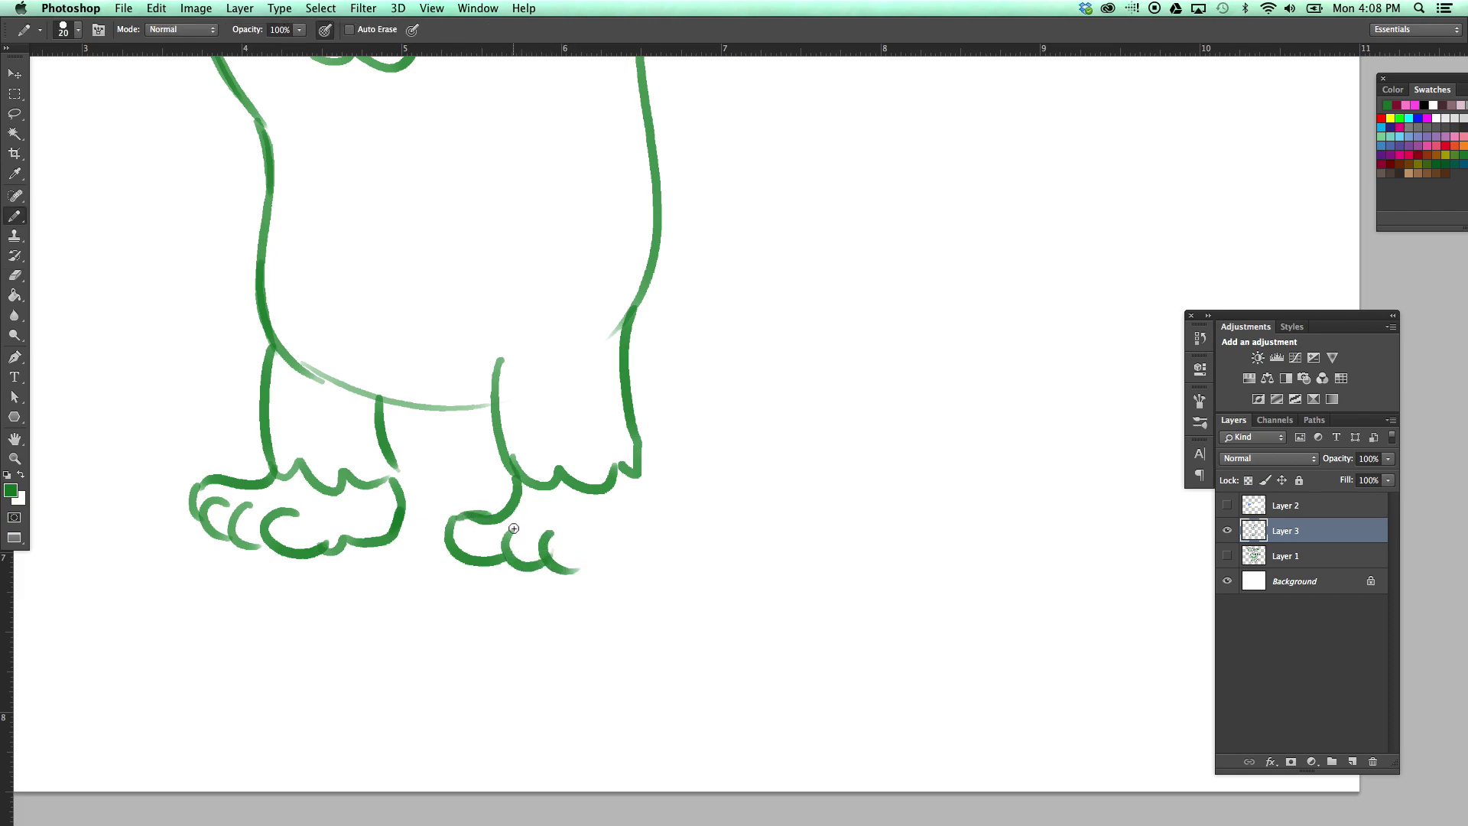
mouse_move(509, 527)
mouse_down()
mouse_move(589, 528)
mouse_move(631, 562)
mouse_move(612, 530)
mouse_move(638, 468)
mouse_up()
Step: Erase the old belly curve between the legs and redraw it cleanly
drag(594, 376, 671, 575)
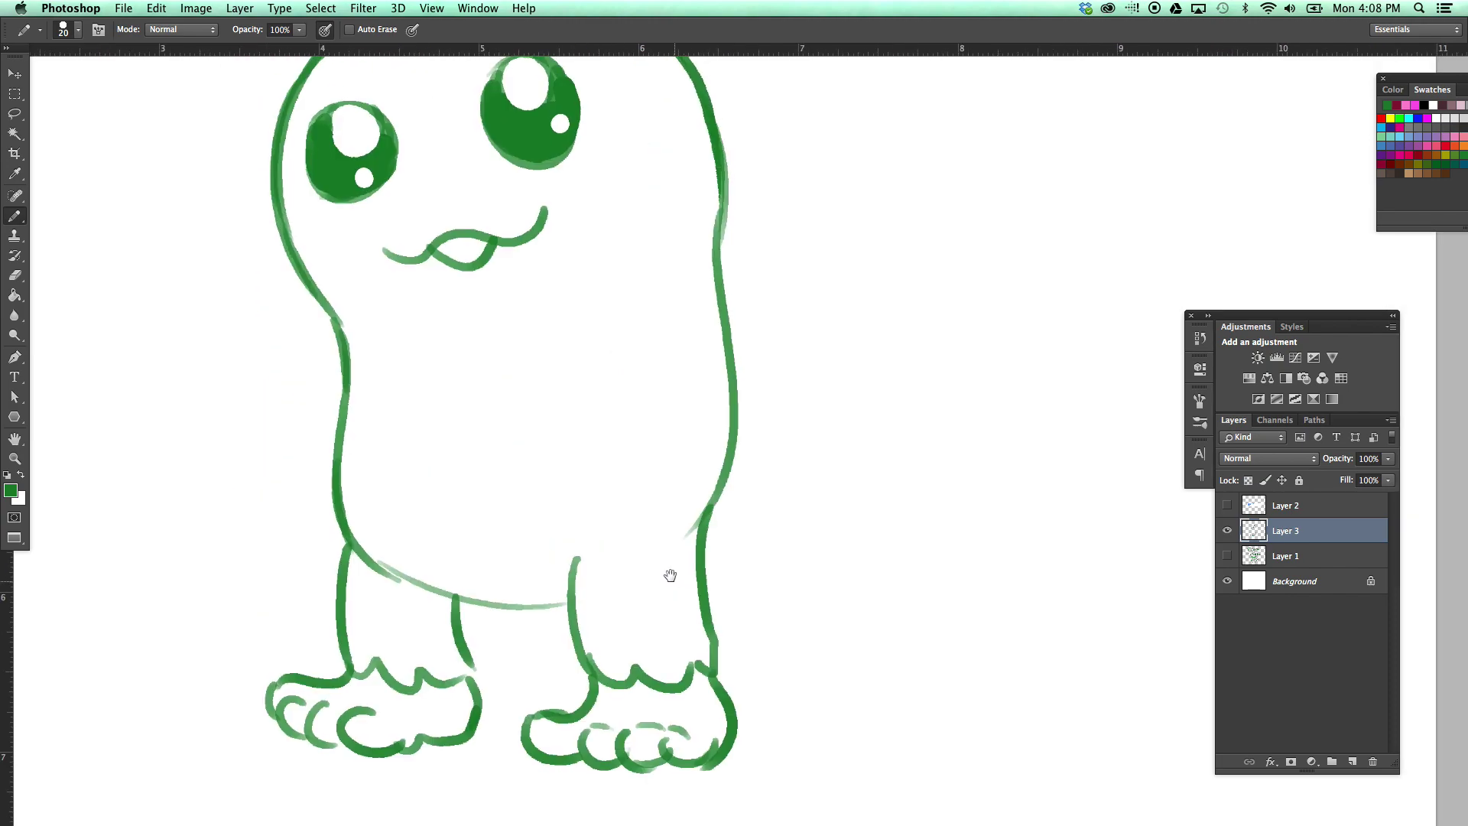
key(e)
drag(366, 548, 528, 600)
key(b)
mouse_move(404, 577)
mouse_down()
mouse_move(587, 604)
mouse_move(589, 574)
mouse_move(620, 613)
mouse_move(674, 598)
mouse_up()
key(e)
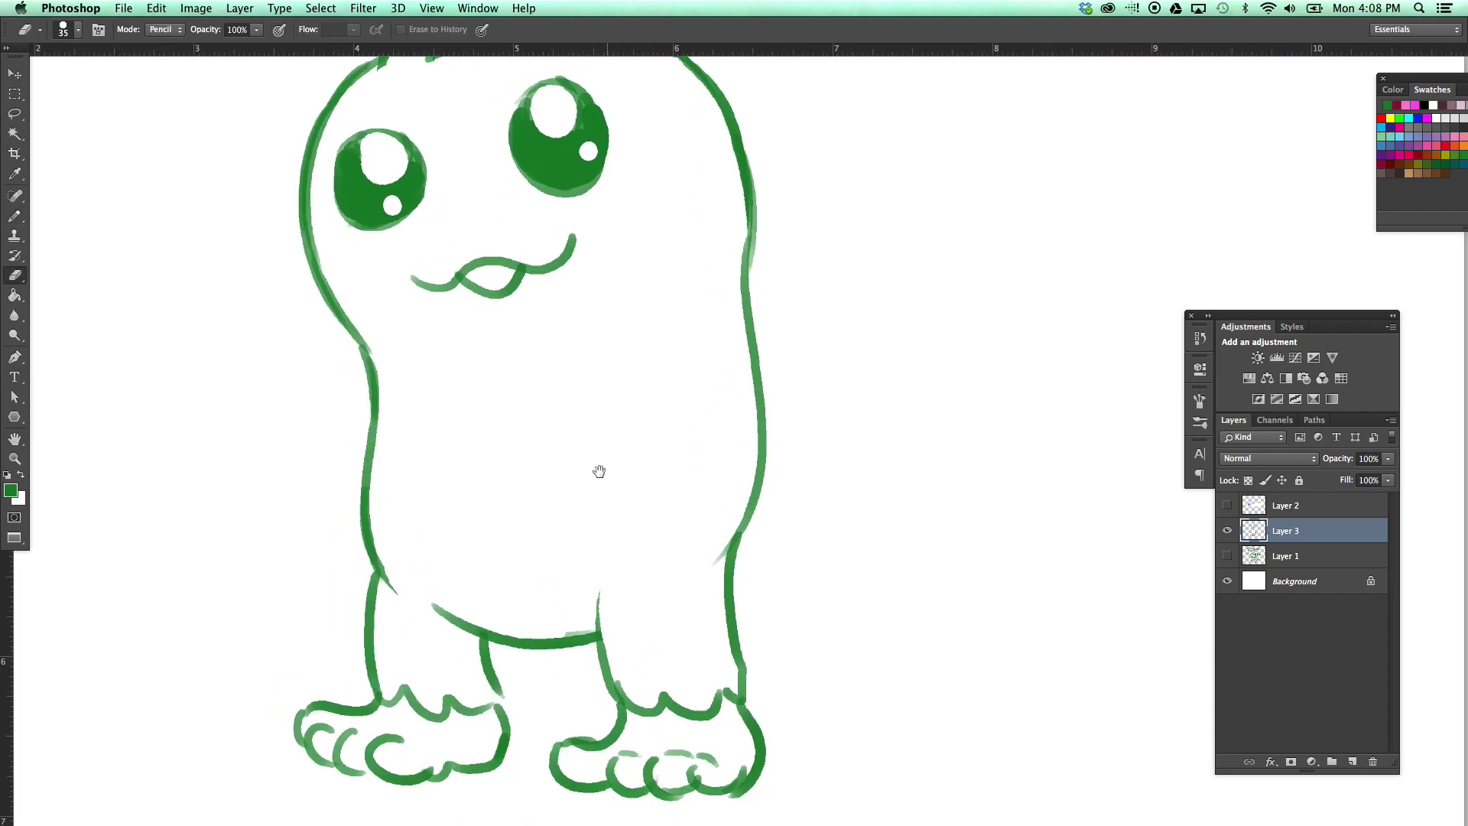
Step: Draw both arms' outer lines down the sides and the left hand's fingers
key(b)
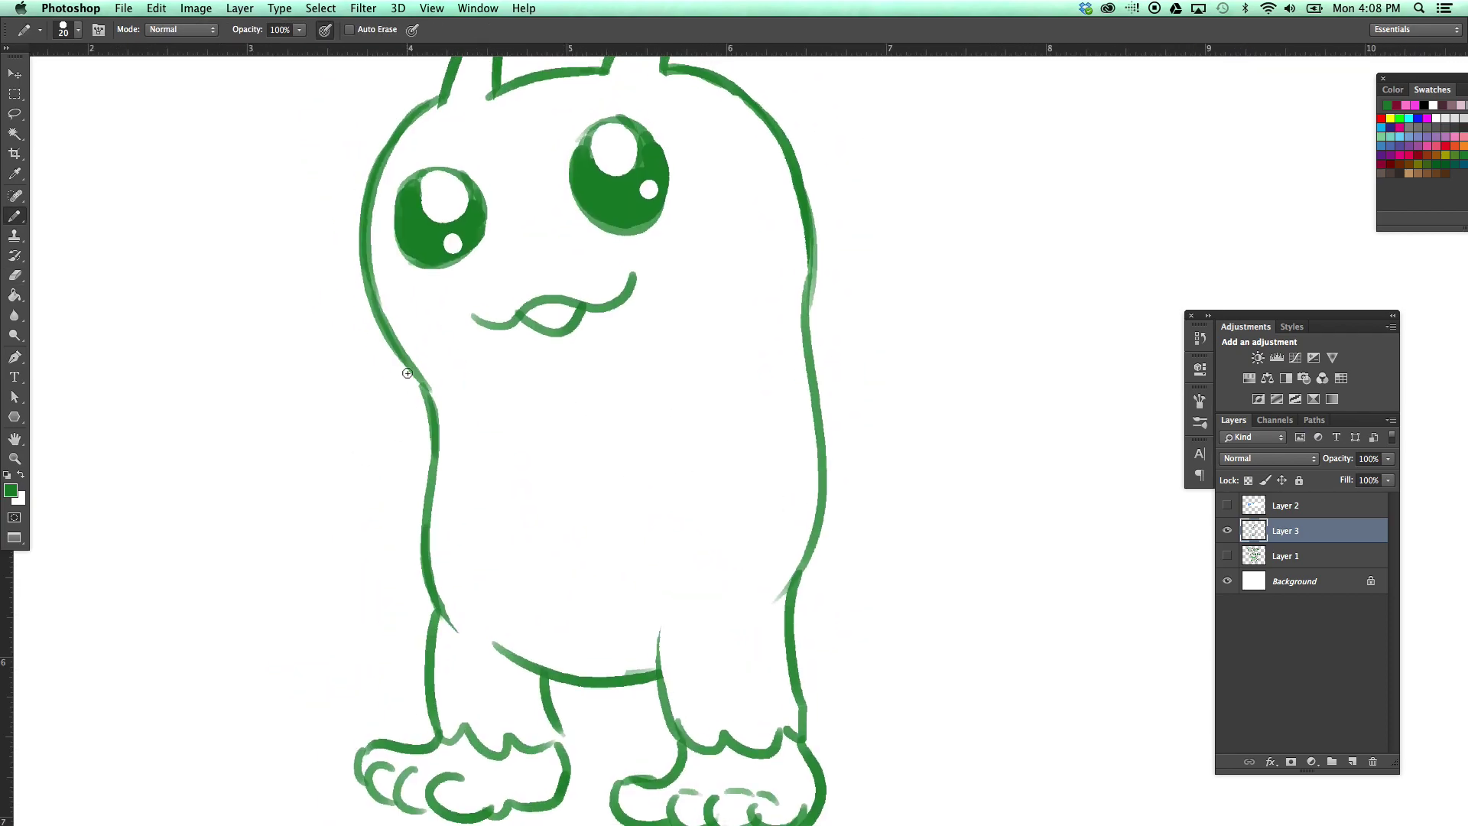
mouse_move(410, 371)
mouse_down()
mouse_move(343, 554)
mouse_move(332, 656)
mouse_up()
drag(803, 269, 914, 699)
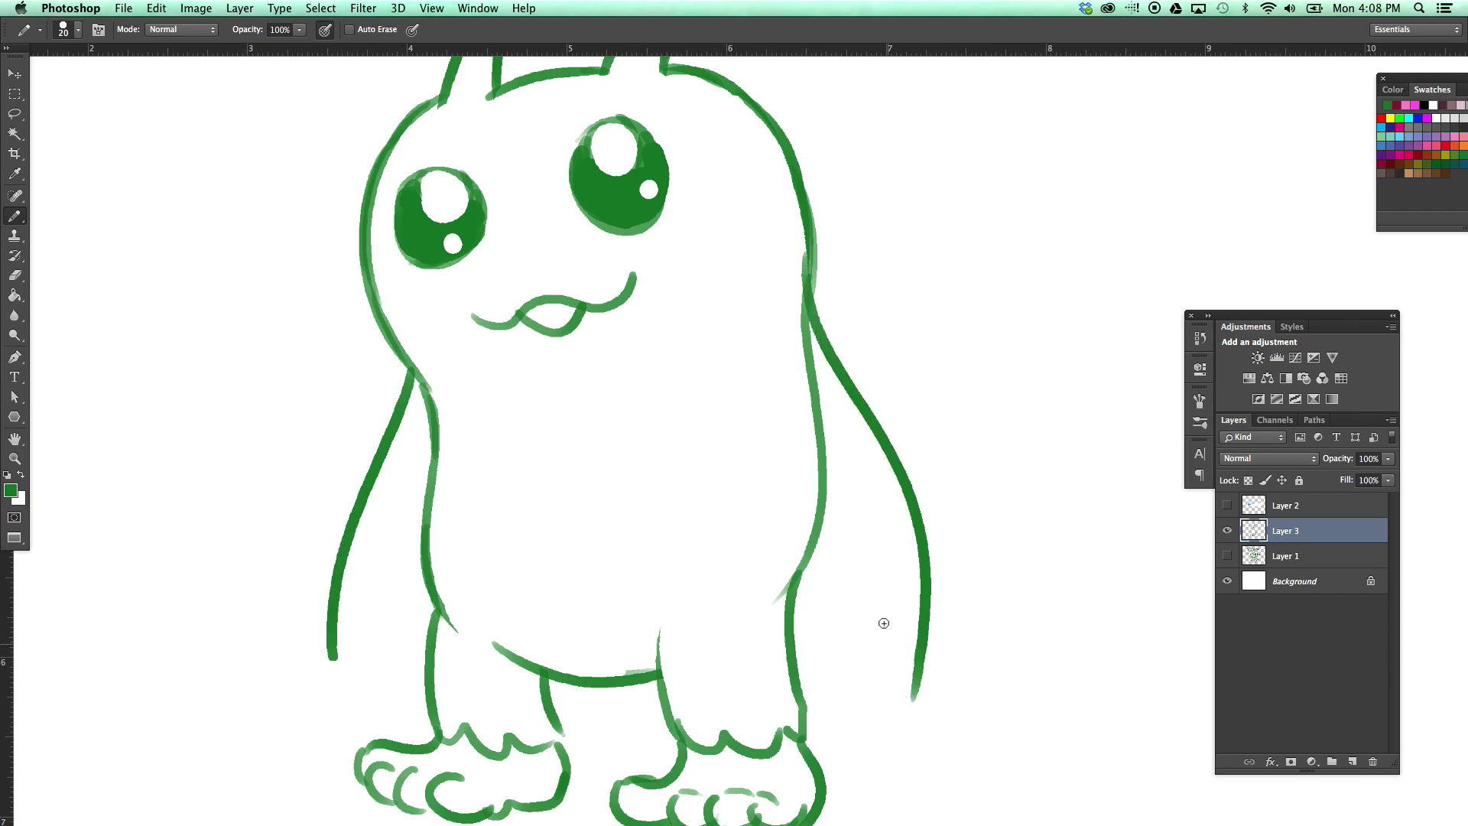
key(e)
mouse_move(799, 325)
mouse_down()
mouse_move(823, 456)
mouse_move(816, 528)
mouse_up()
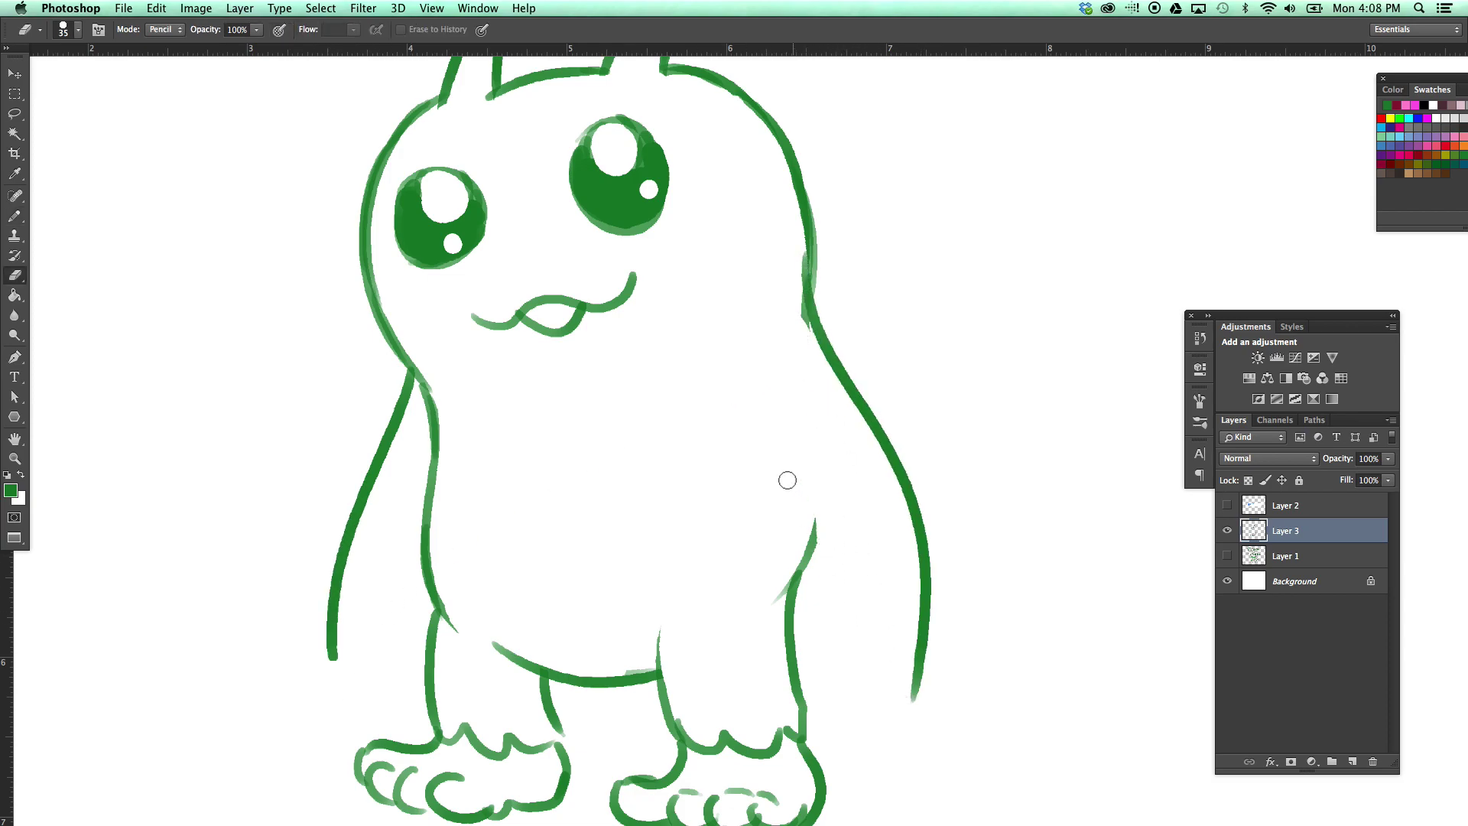
key(b)
drag(331, 655, 360, 715)
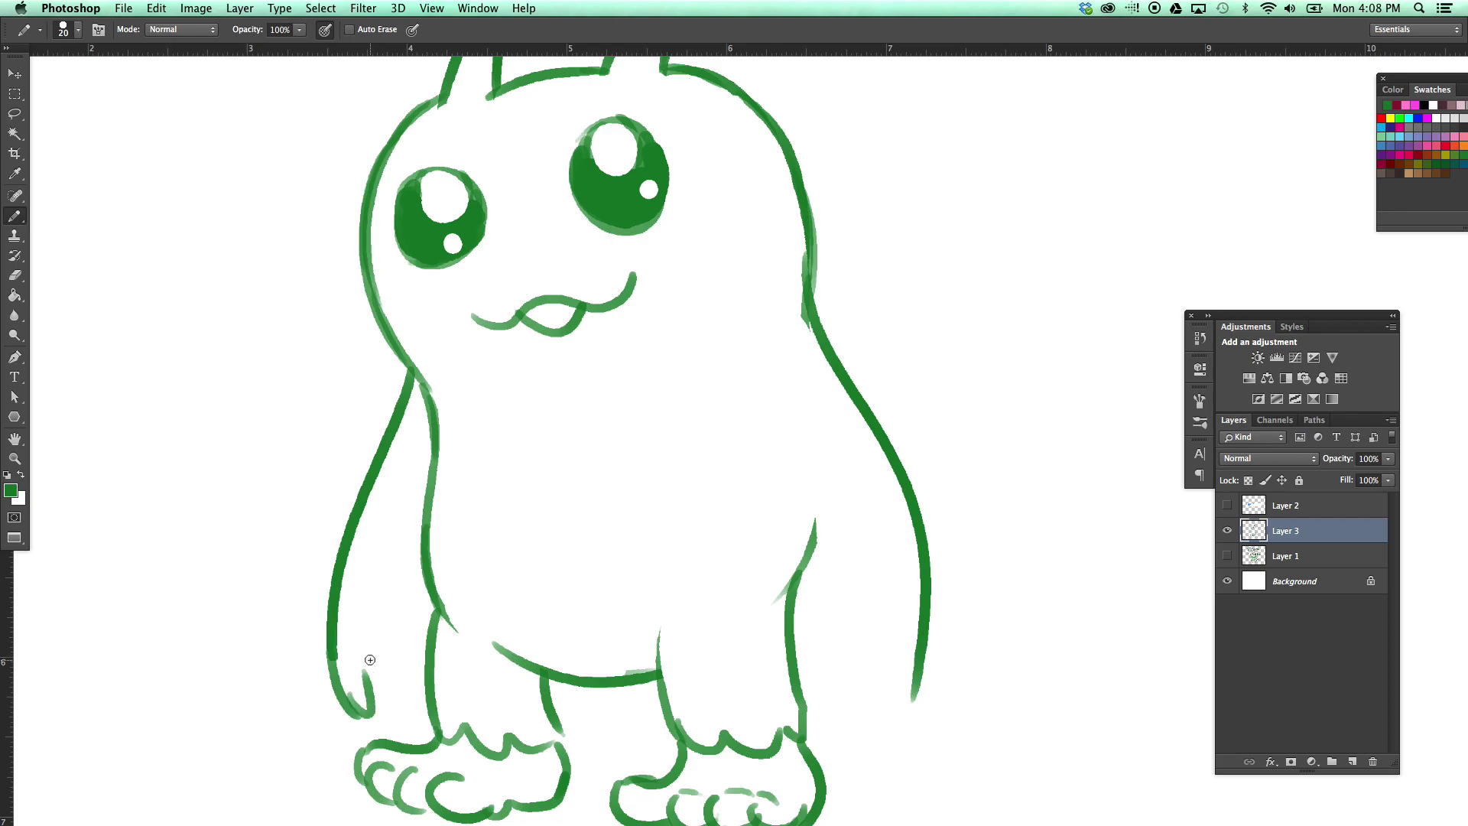
key(ctrl+z)
mouse_move(330, 656)
mouse_down()
mouse_move(372, 719)
mouse_move(404, 721)
mouse_up()
drag(399, 656, 413, 708)
Step: Erase the old right body outline and draw the right arm's inner line
drag(845, 455, 603, 406)
key(e)
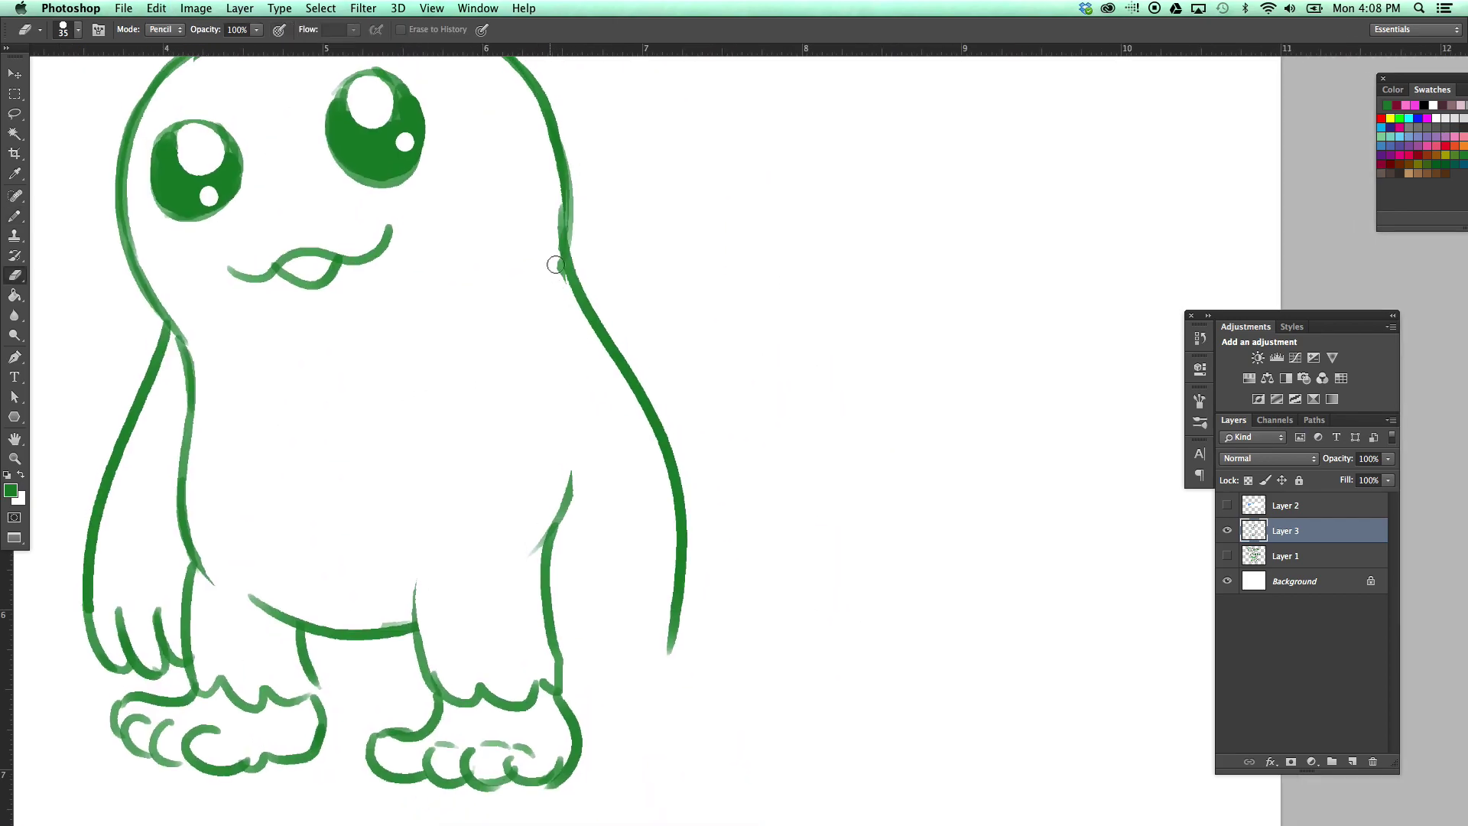
drag(562, 260, 666, 656)
mouse_move(658, 451)
mouse_down()
mouse_move(557, 206)
mouse_move(737, 673)
mouse_up()
key(b)
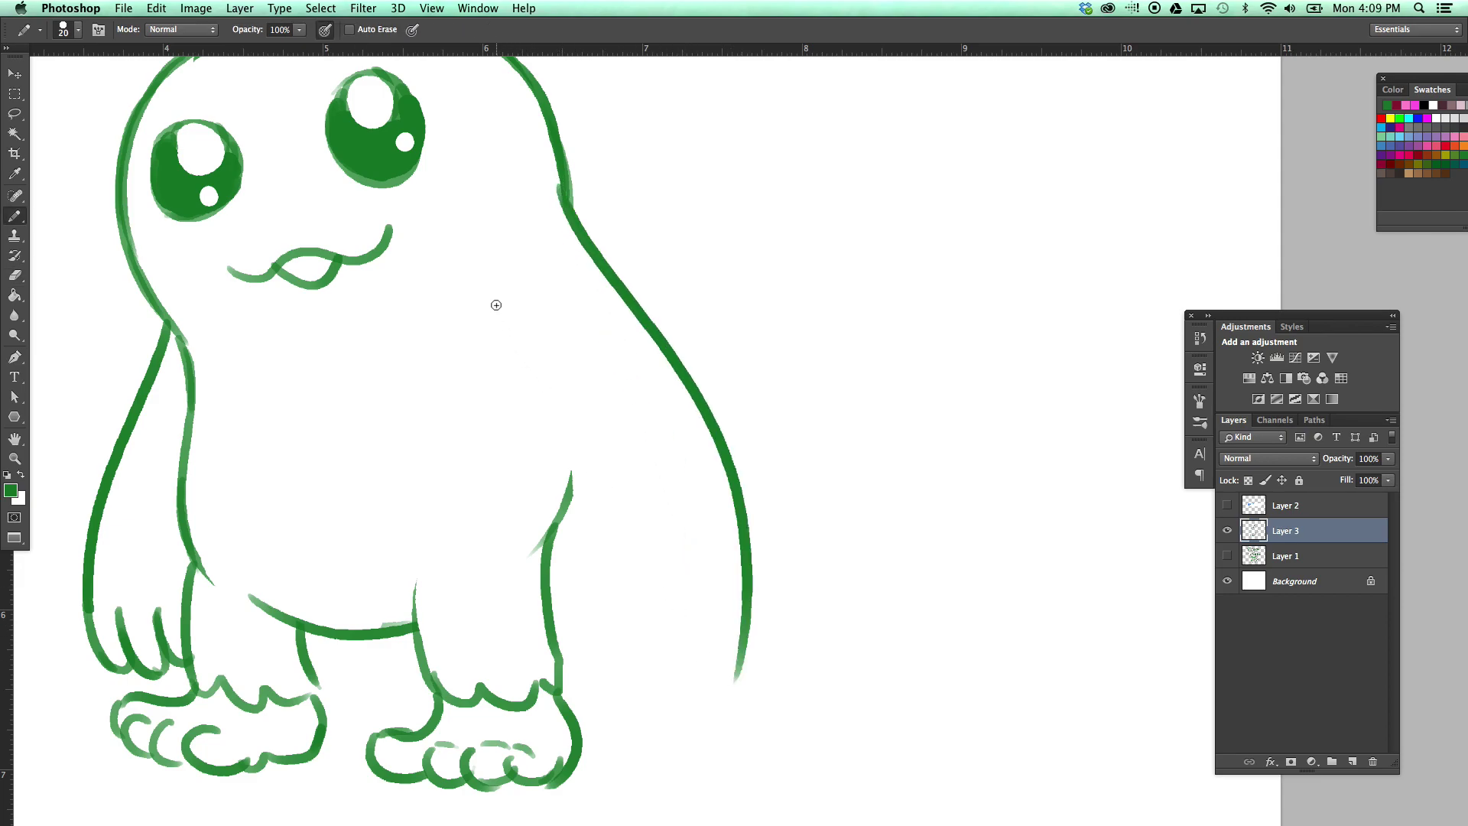
mouse_move(498, 299)
mouse_down()
mouse_move(604, 661)
mouse_move(631, 673)
mouse_up()
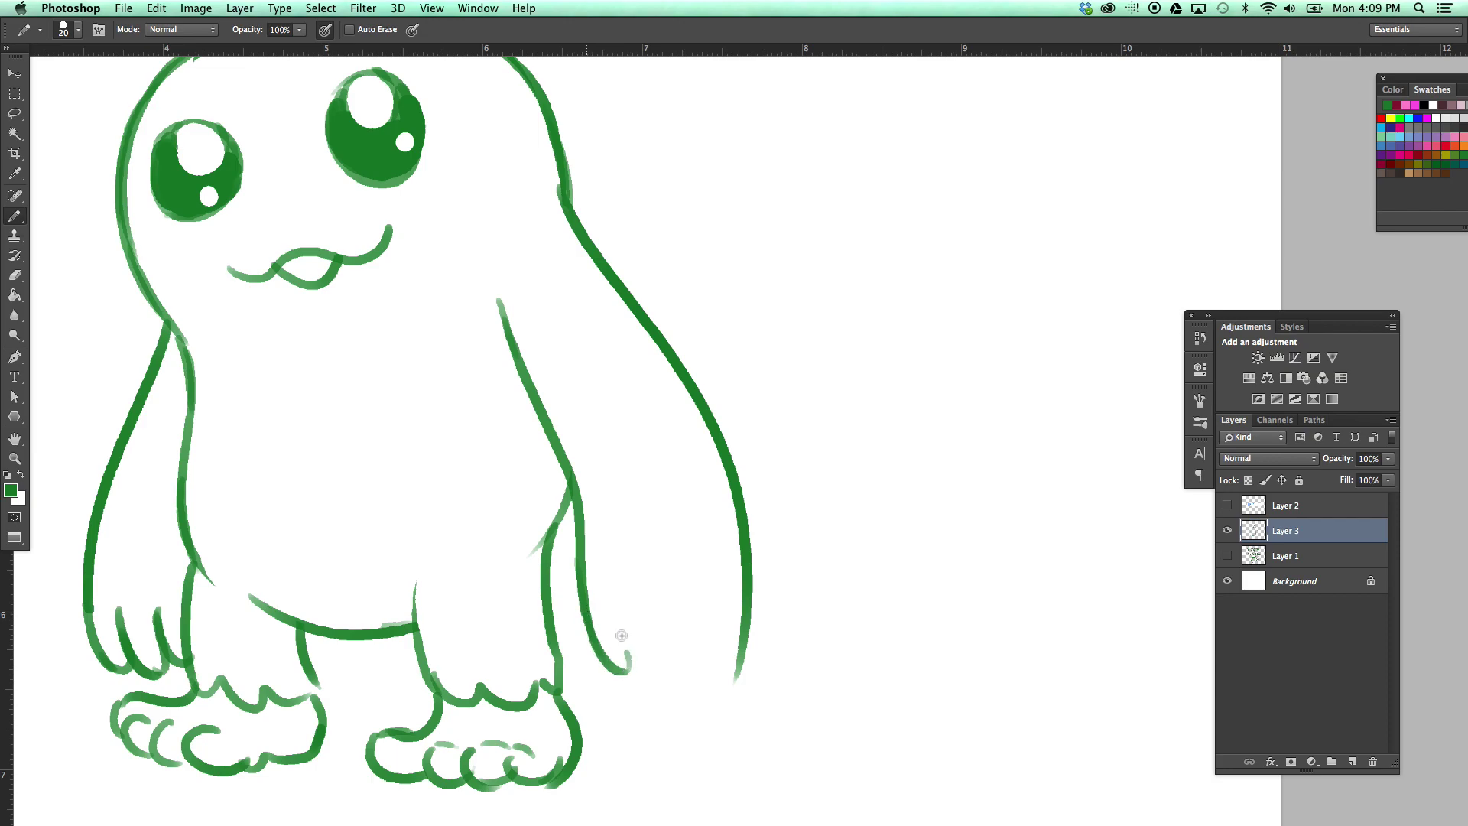
Step: Draw the right hand's clawed fingers with a scalloped fur edge
mouse_move(610, 590)
mouse_down()
mouse_move(639, 711)
mouse_move(670, 707)
mouse_move(650, 719)
mouse_up()
key(ctrl+z)
key(e)
key(b)
drag(677, 595, 679, 726)
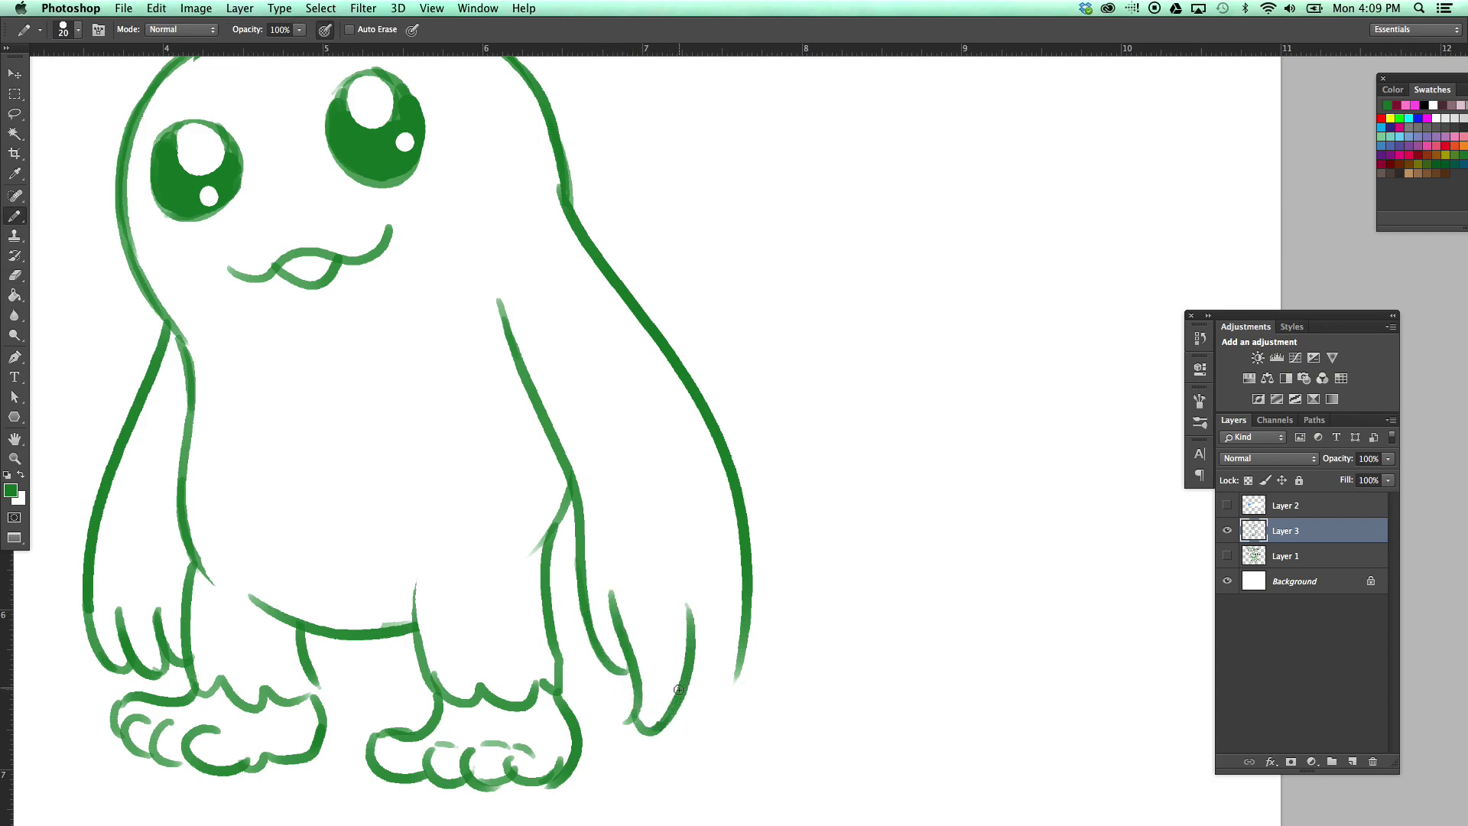
key(ctrl+z)
mouse_move(669, 612)
mouse_down()
mouse_move(677, 727)
mouse_move(690, 727)
mouse_move(732, 608)
mouse_up()
drag(736, 696, 748, 608)
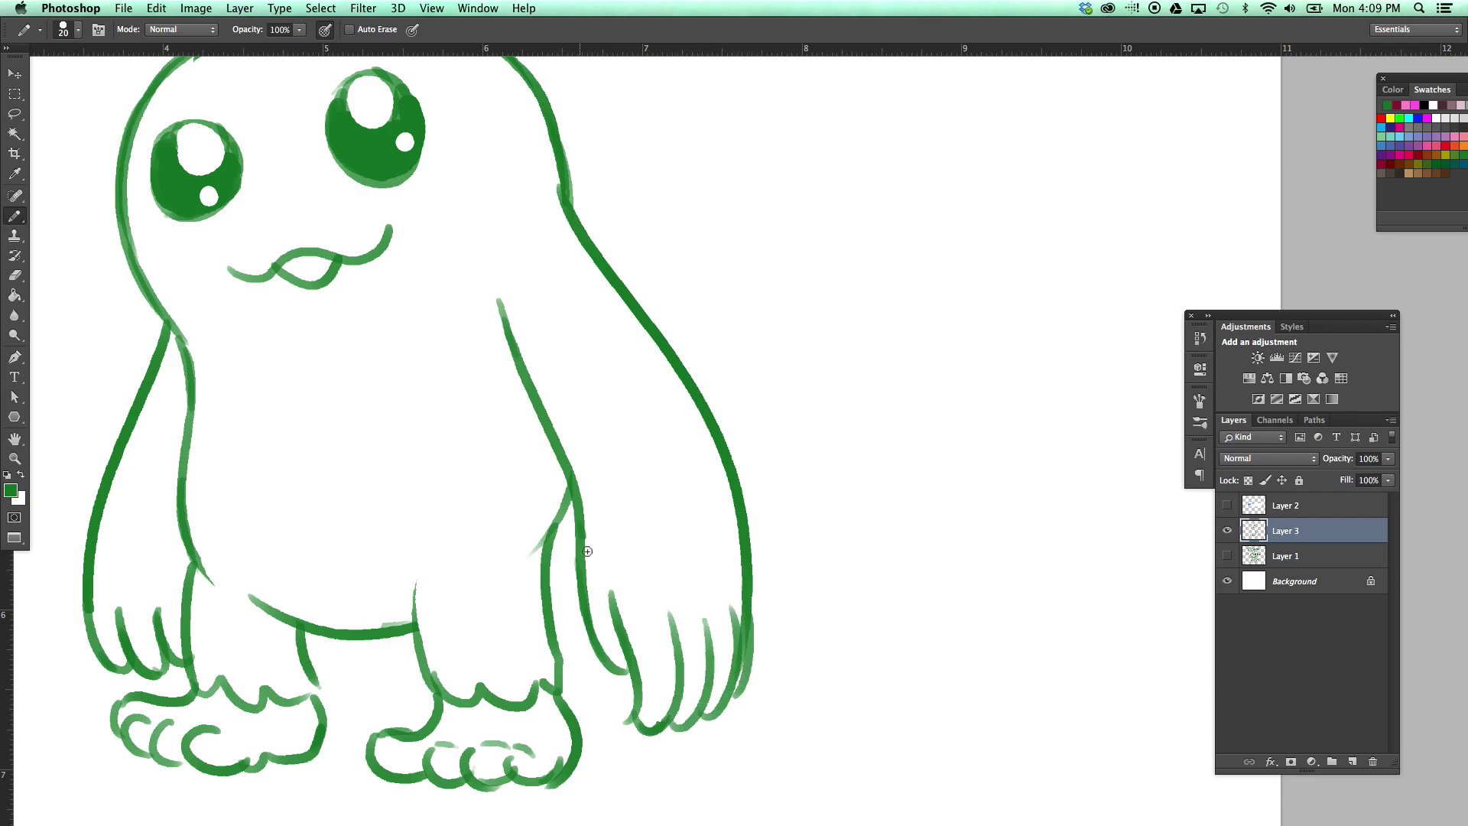
mouse_move(582, 535)
mouse_down()
mouse_move(692, 604)
mouse_move(760, 610)
mouse_up()
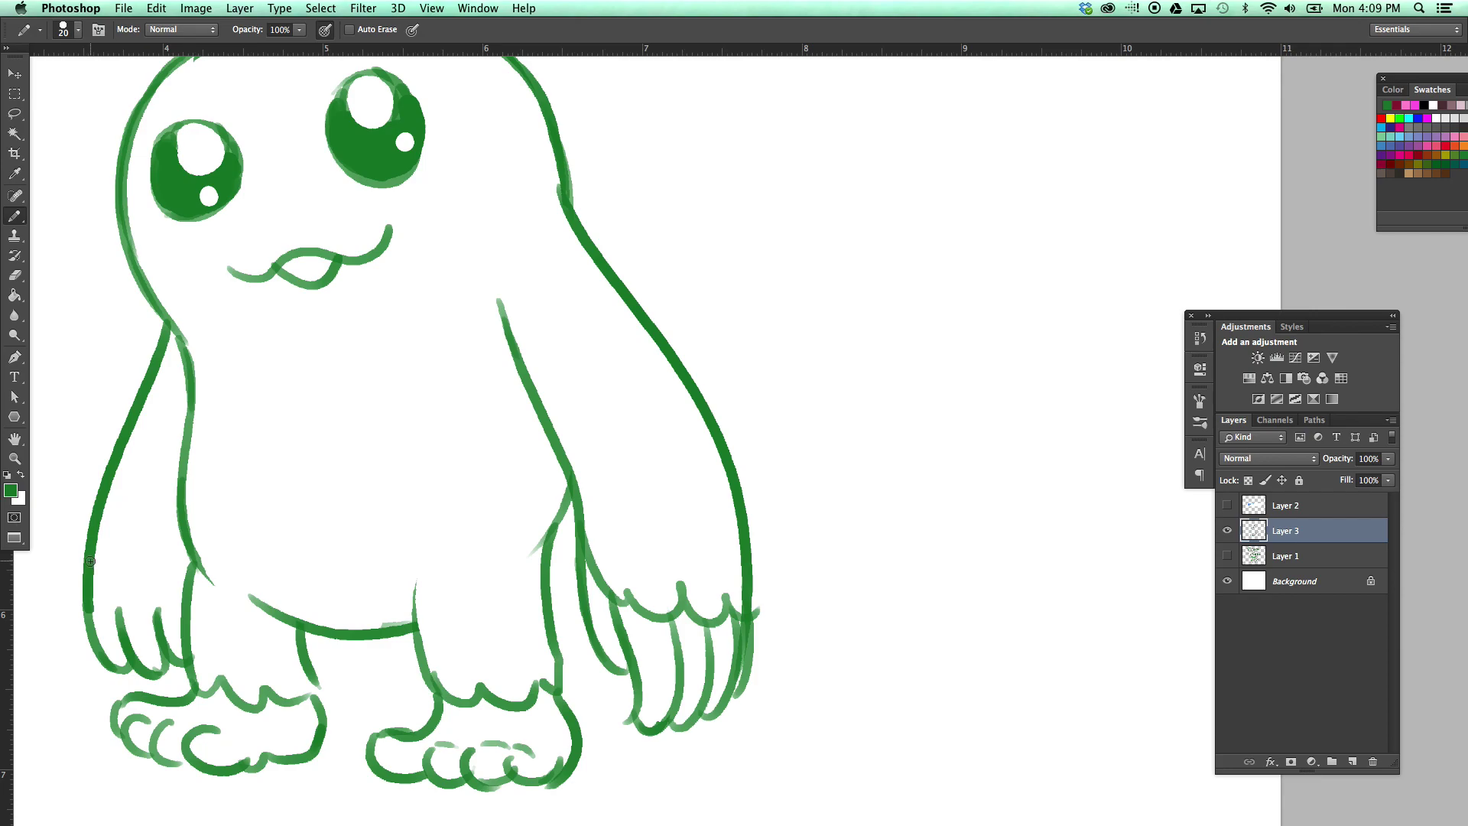
Step: Add scalloped fur along the left hand's fingertops
drag(88, 600, 192, 567)
scroll(273, 560, left, 5)
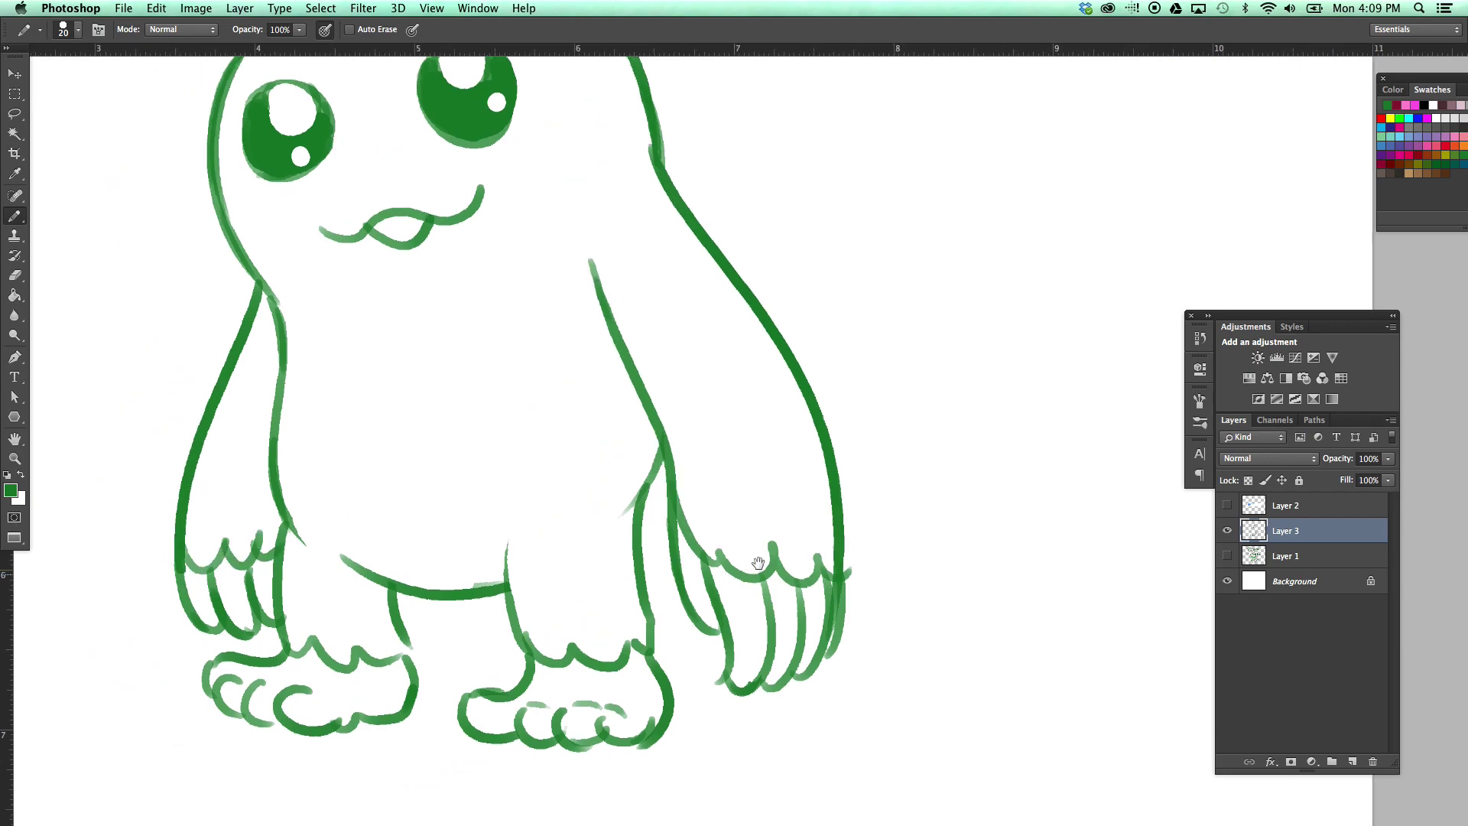
scroll(275, 596, down, 3)
scroll(562, 351, up, 8)
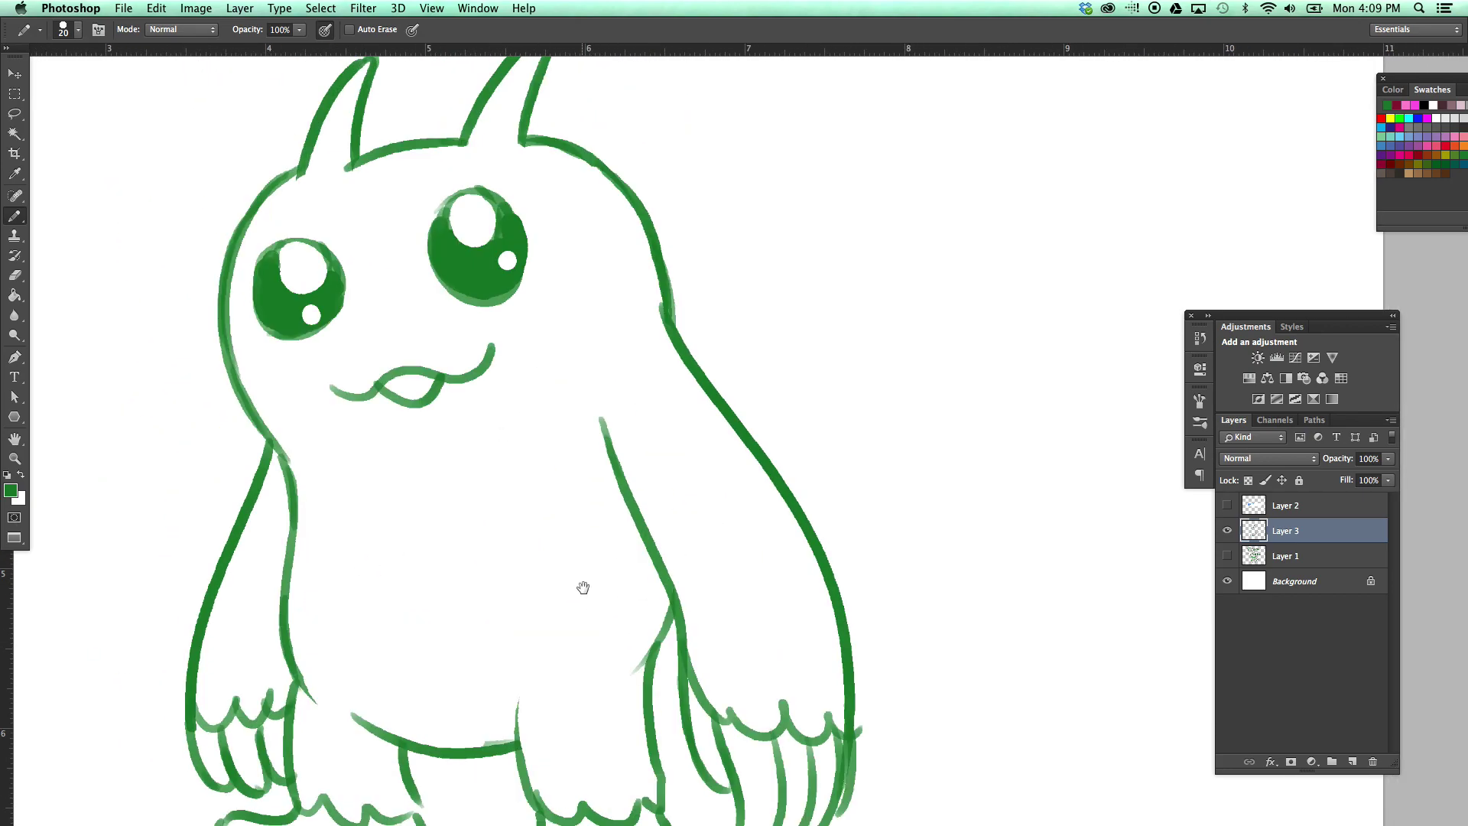
scroll(573, 520, up, 2)
Step: Add two short blush marks under each eye
drag(272, 429, 298, 409)
drag(300, 422, 320, 404)
drag(514, 371, 529, 355)
drag(537, 367, 557, 350)
scroll(604, 329, down, 6)
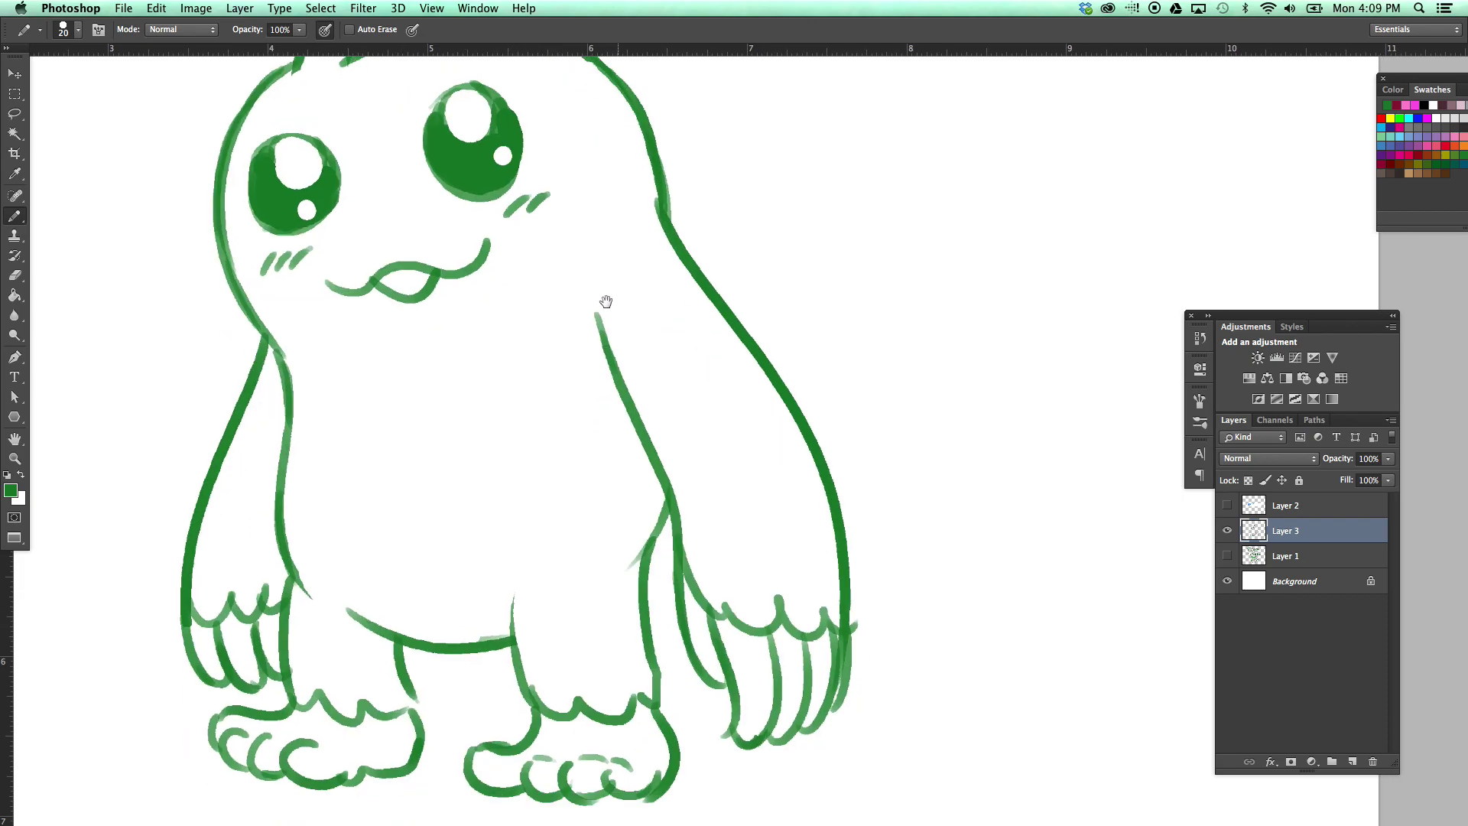
scroll(589, 337, up, 3)
Step: Add a fuzzy chest fur tuft, then zoom out to see the whole yeti
drag(338, 445, 393, 488)
click(446, 478)
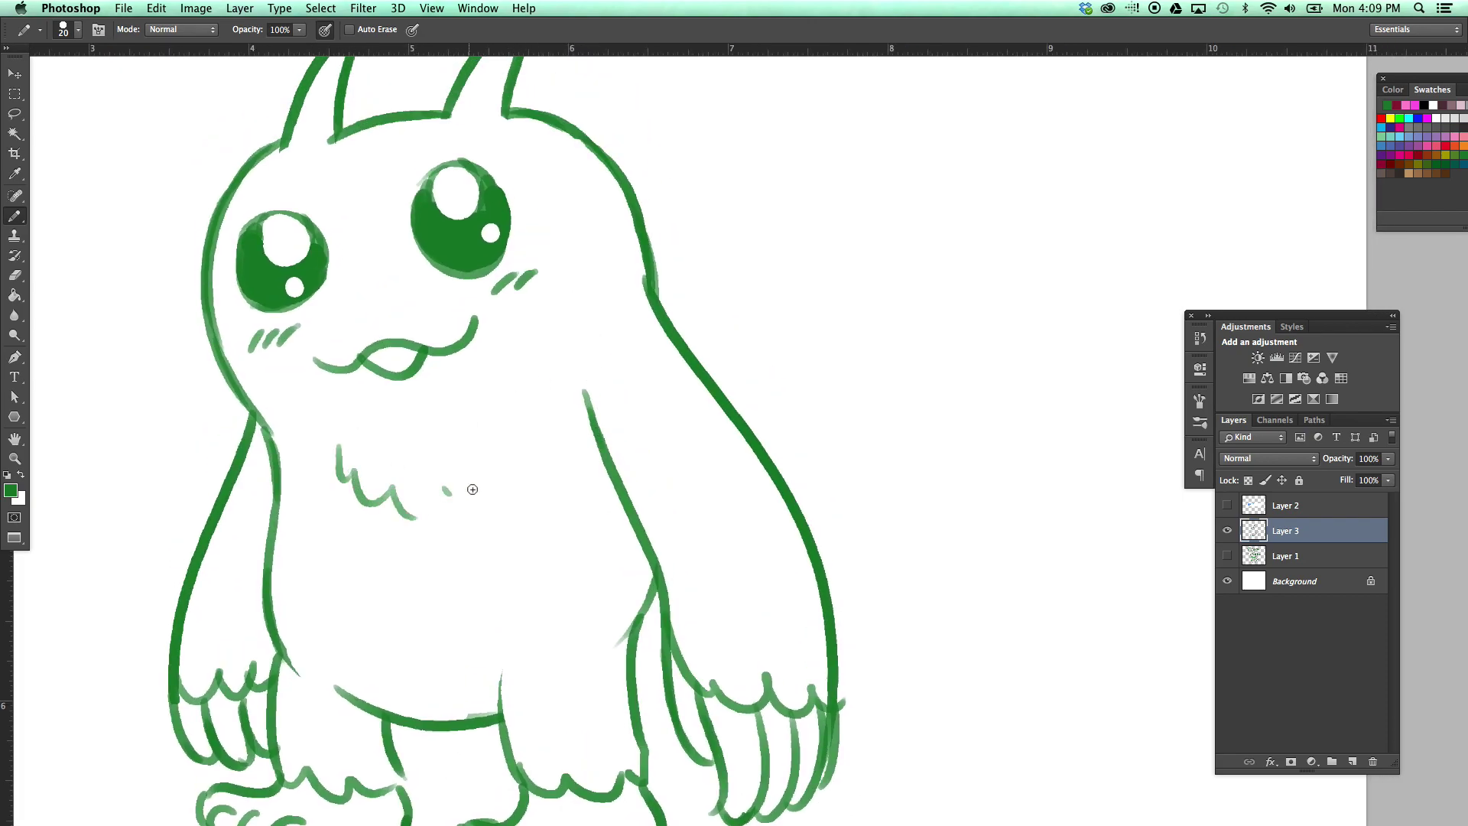
key(super+minus)
key(super+minus)
drag(858, 543, 746, 535)
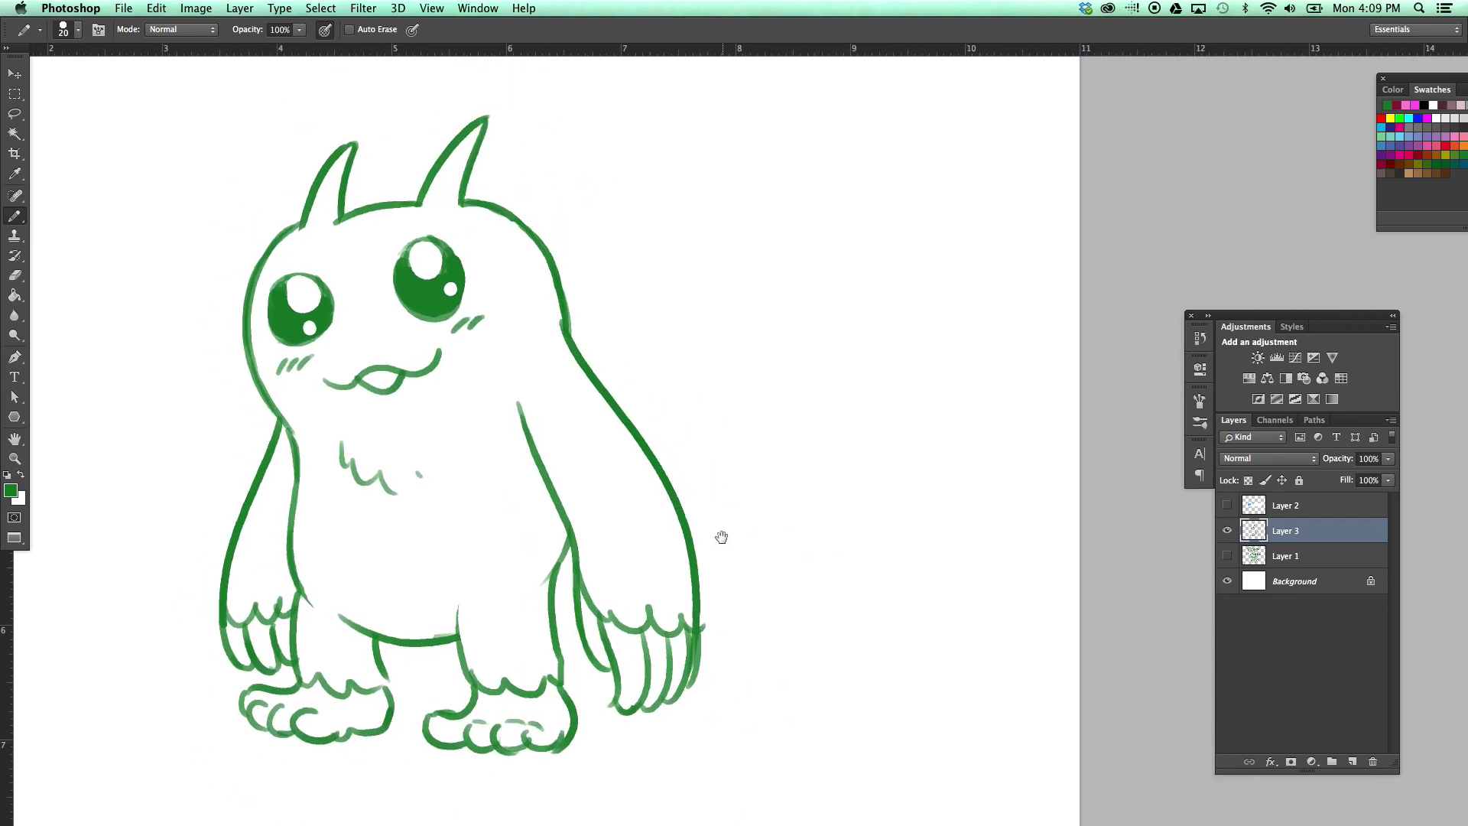
key(e)
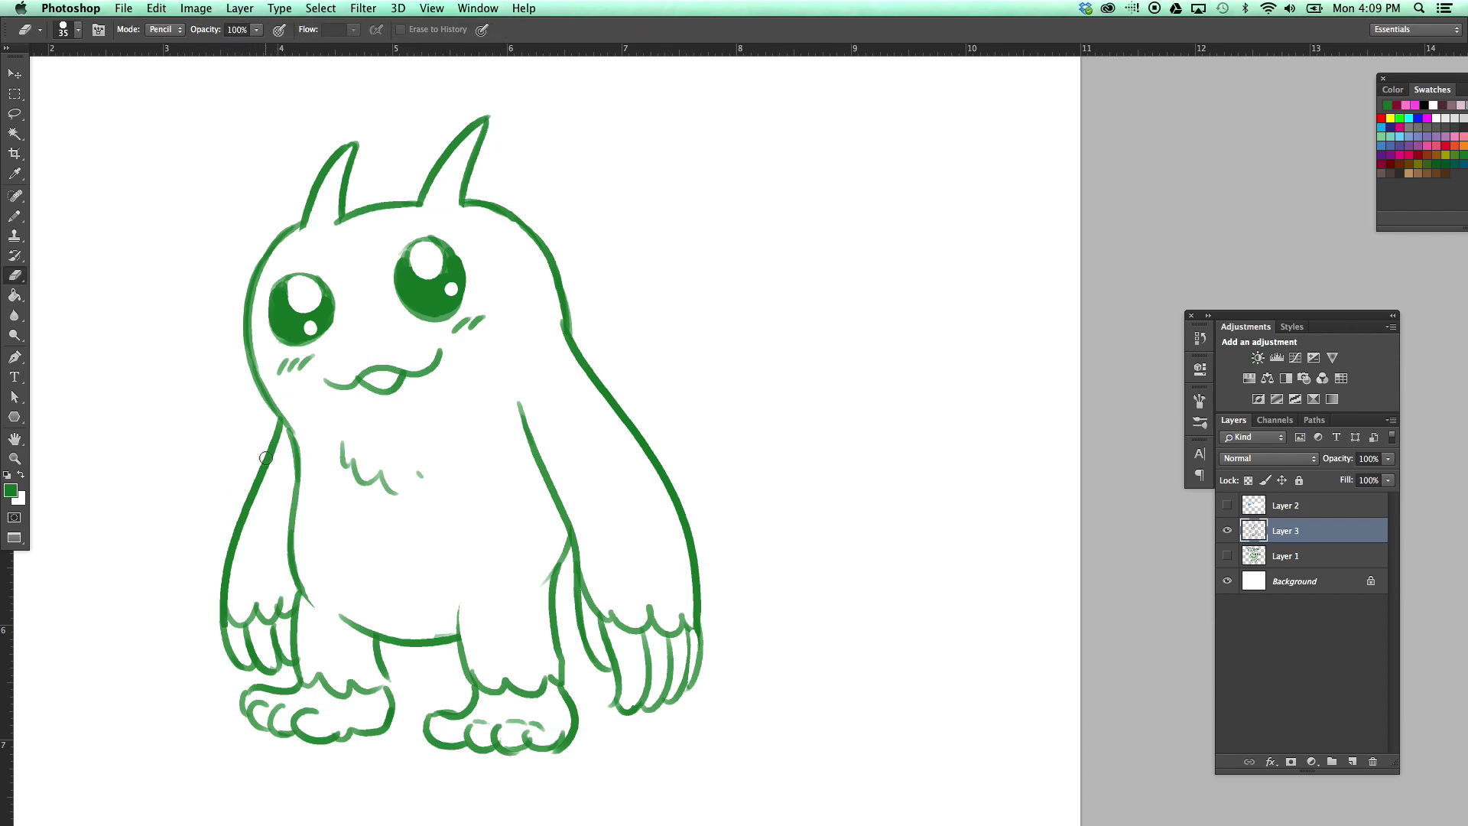
Step: Erase the old left arm and redraw it raised outward from the body
key(bracketright)
key(bracketright)
key(bracketright)
mouse_move(268, 436)
mouse_down()
mouse_move(230, 658)
mouse_move(257, 651)
mouse_move(279, 593)
mouse_move(264, 672)
mouse_up()
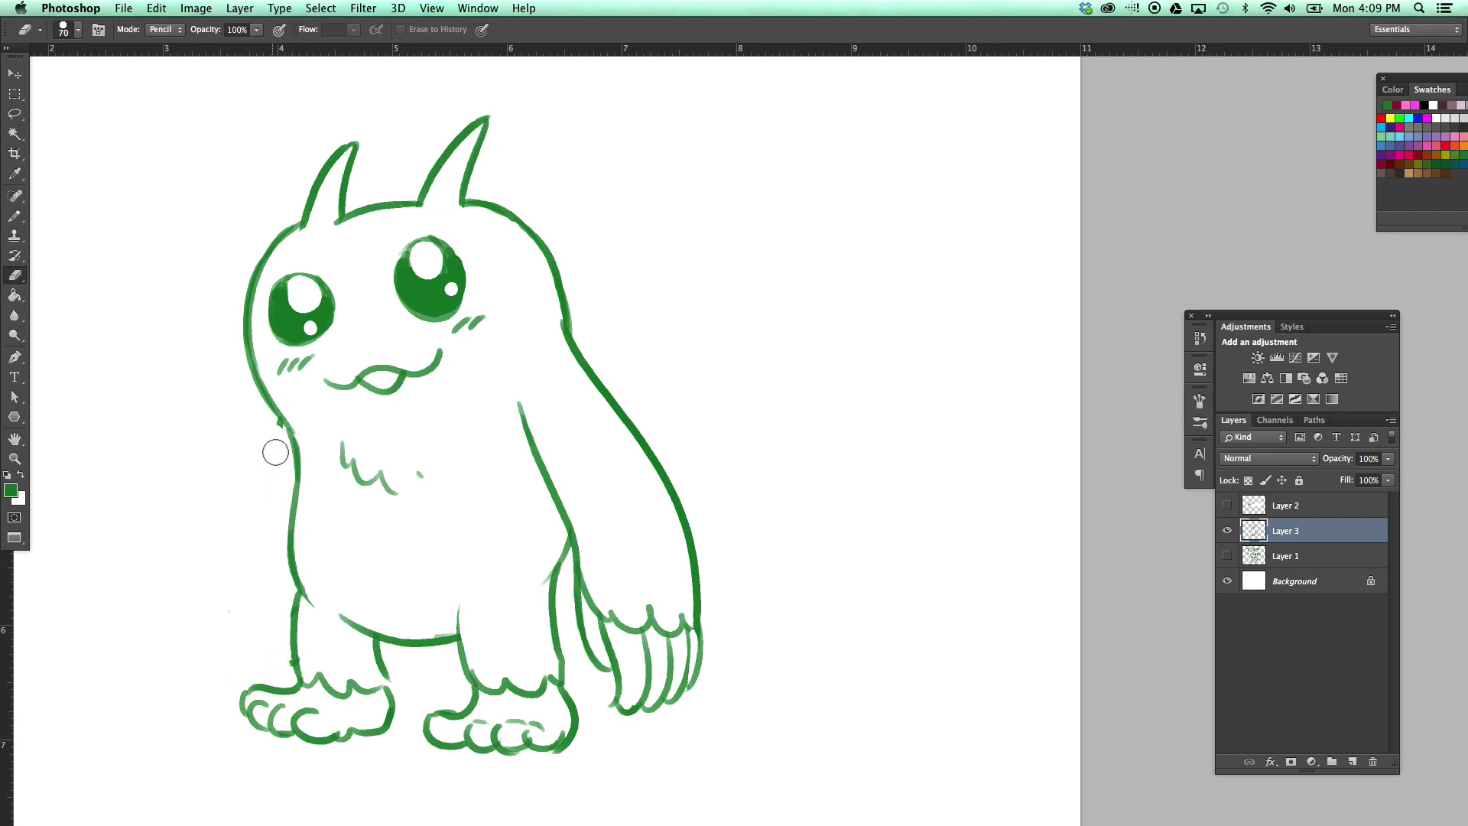
key(b)
drag(283, 422, 255, 493)
key(ctrl+z)
drag(281, 419, 233, 511)
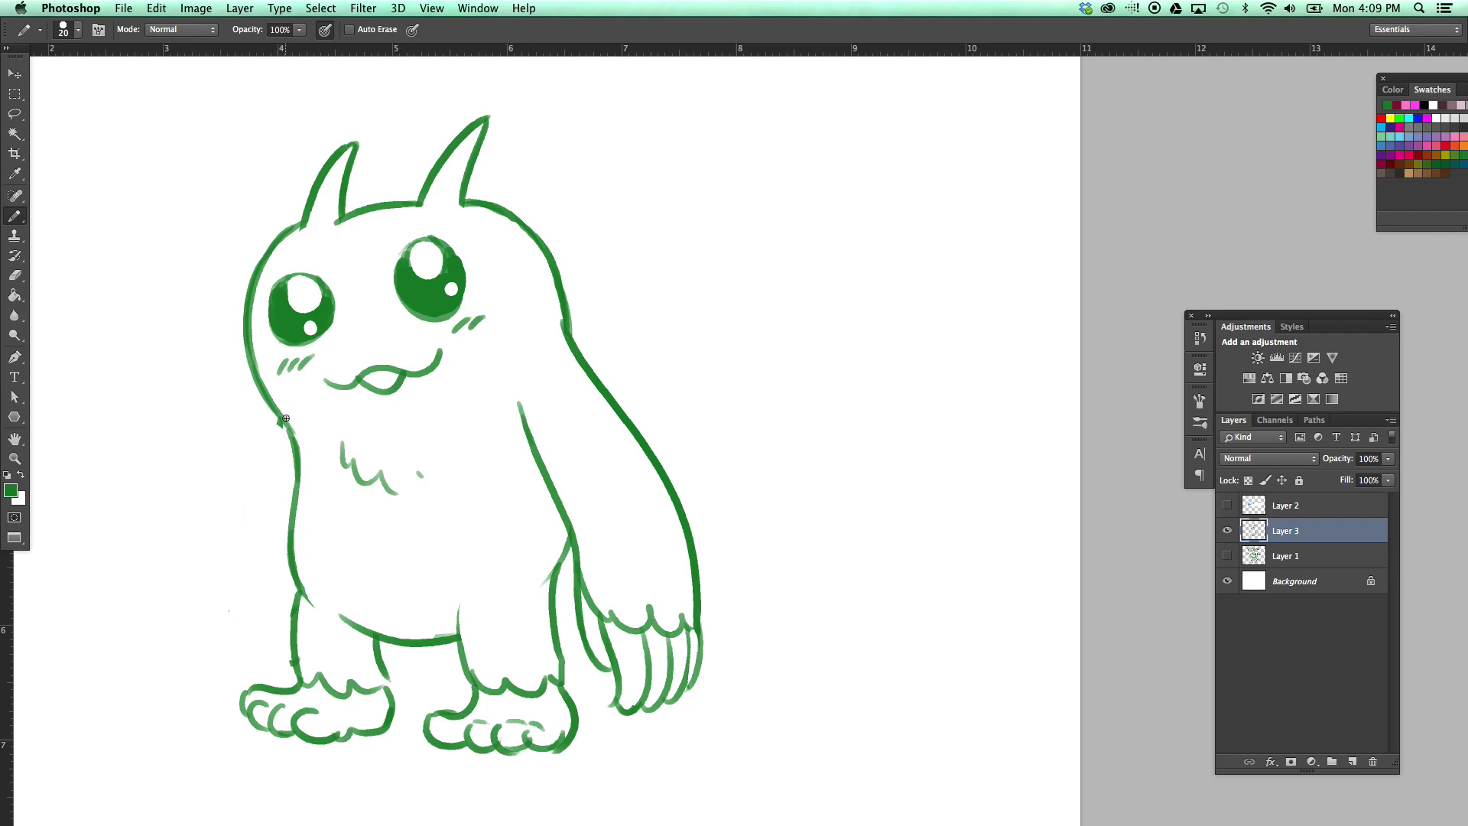
Step: Draw the hand gripping a drumstick with a round meaty top and bone knob
drag(165, 539, 282, 568)
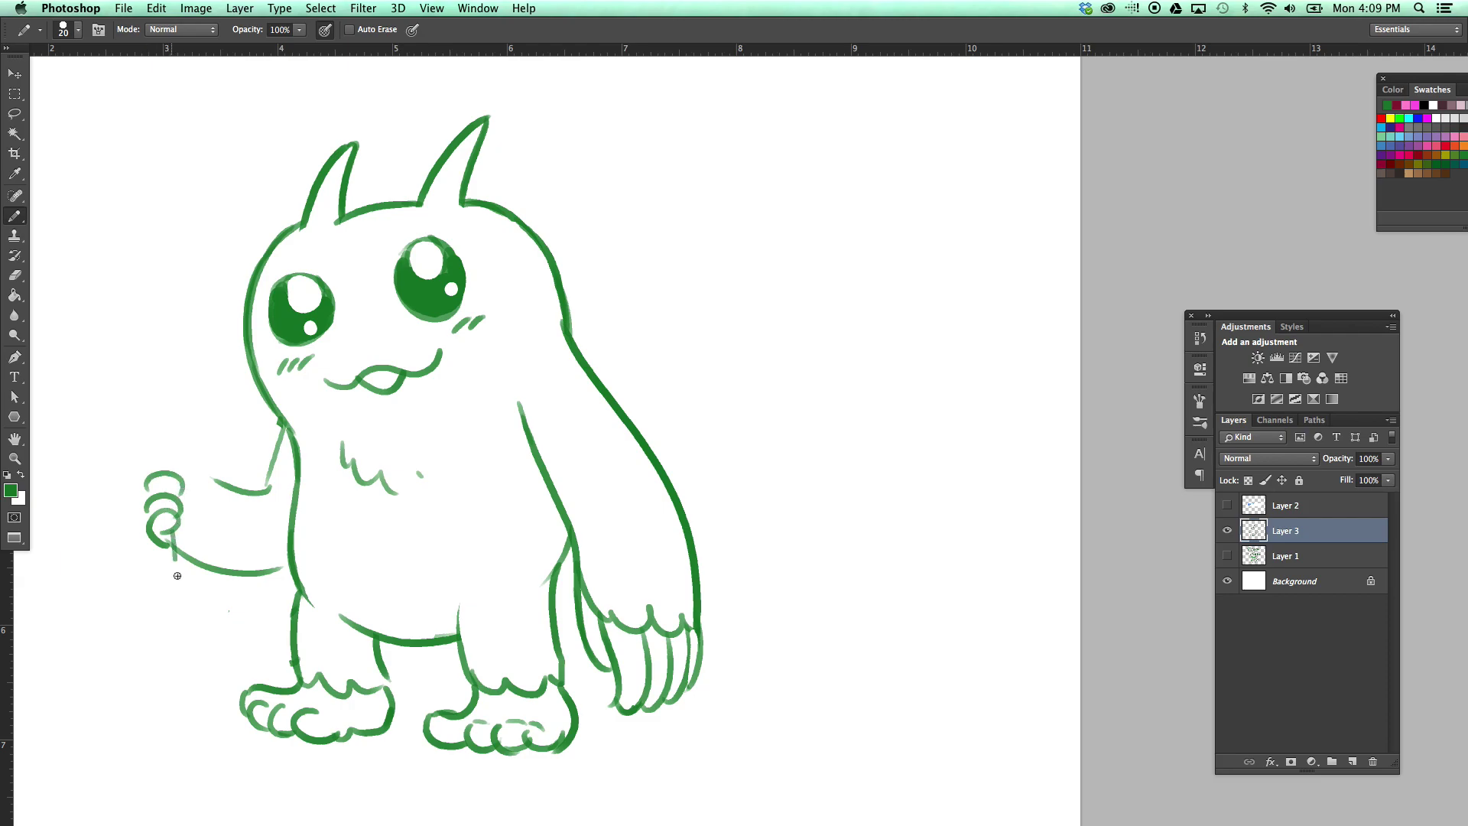
mouse_move(192, 505)
mouse_down()
mouse_move(194, 585)
mouse_move(164, 593)
mouse_up()
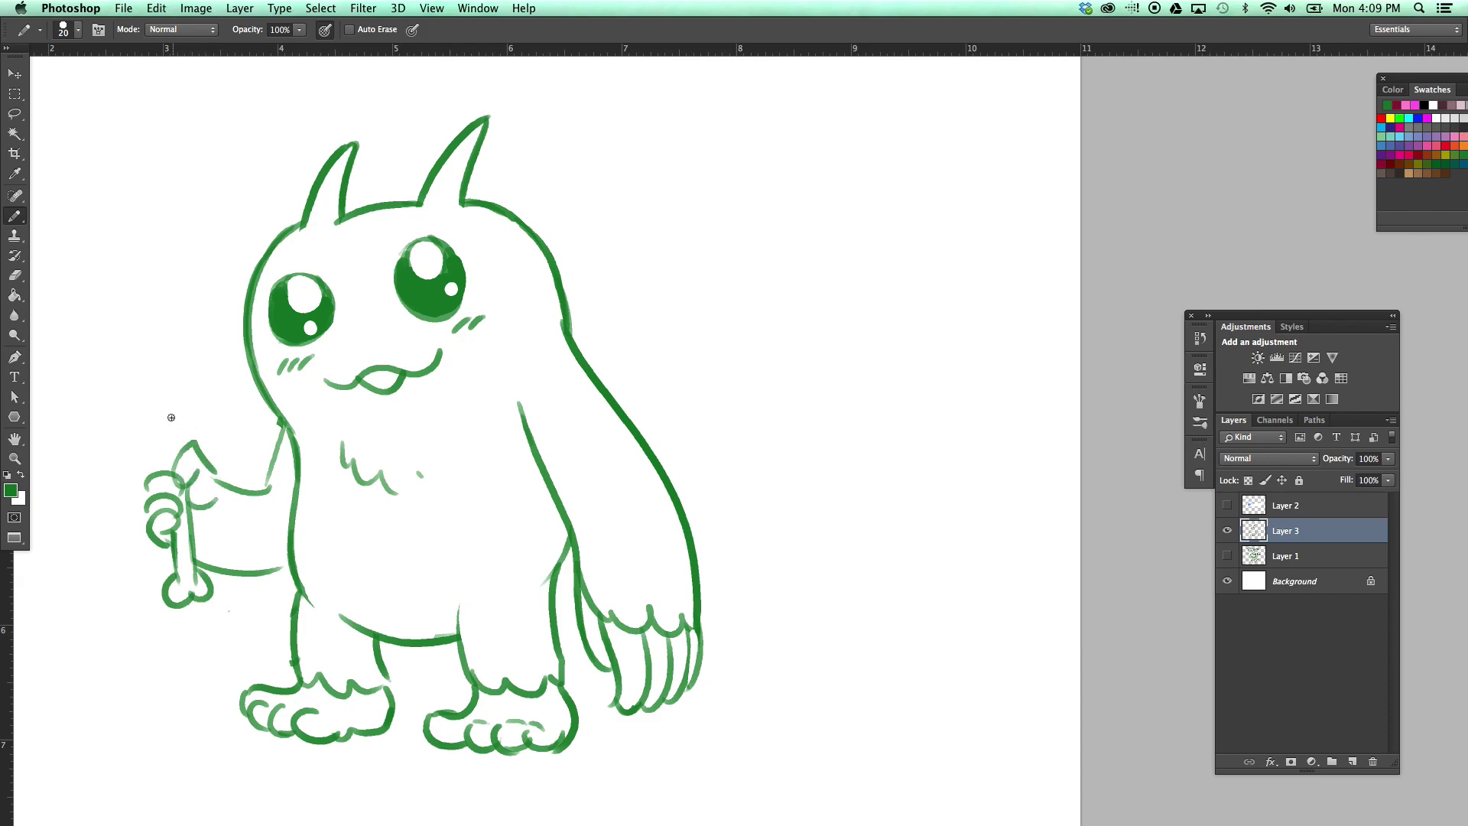
mouse_move(158, 472)
mouse_down()
mouse_move(99, 409)
mouse_move(207, 336)
mouse_move(170, 452)
mouse_up()
key(e)
key(b)
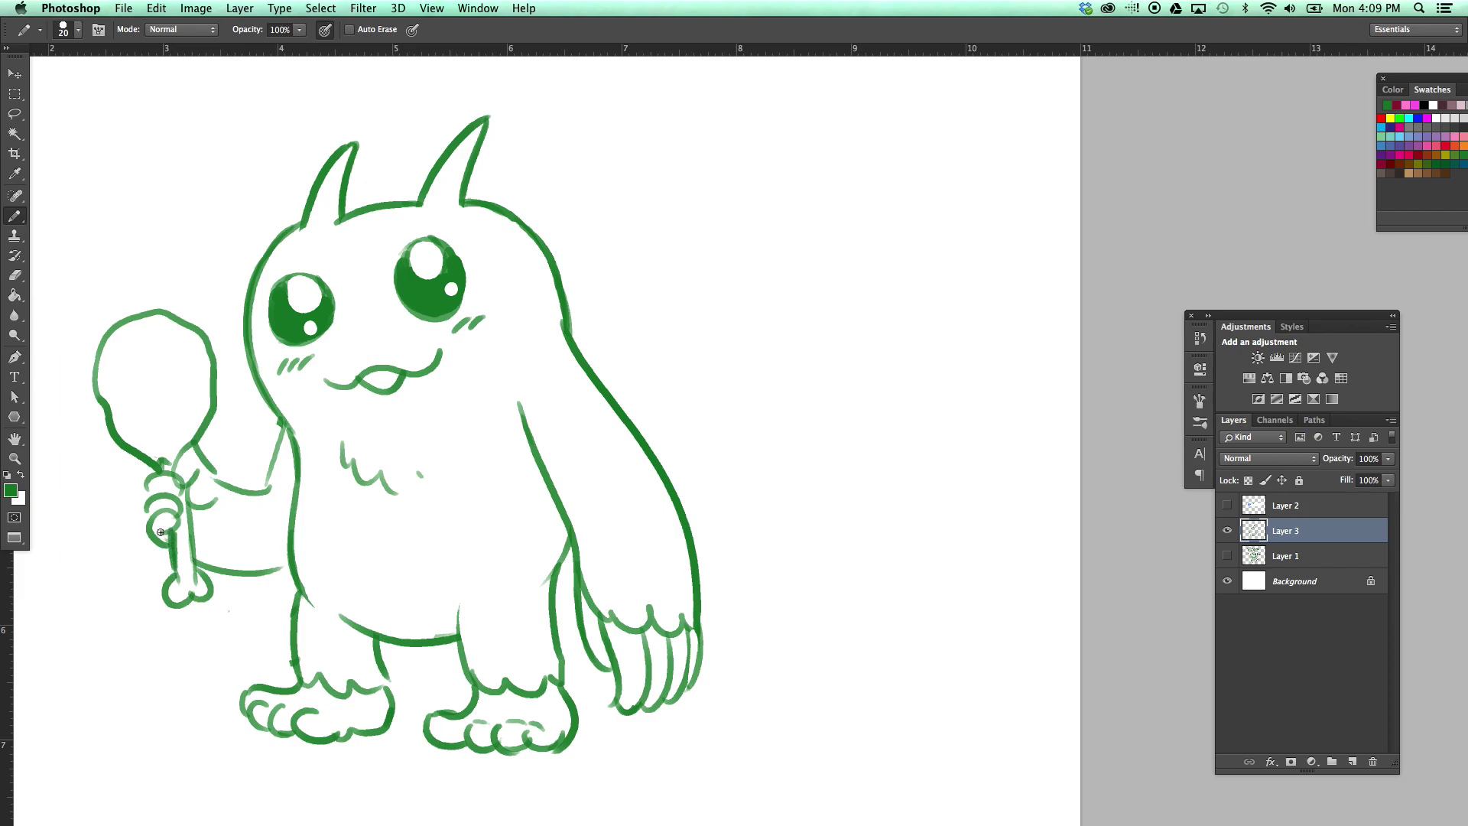
drag(151, 461, 146, 477)
key(e)
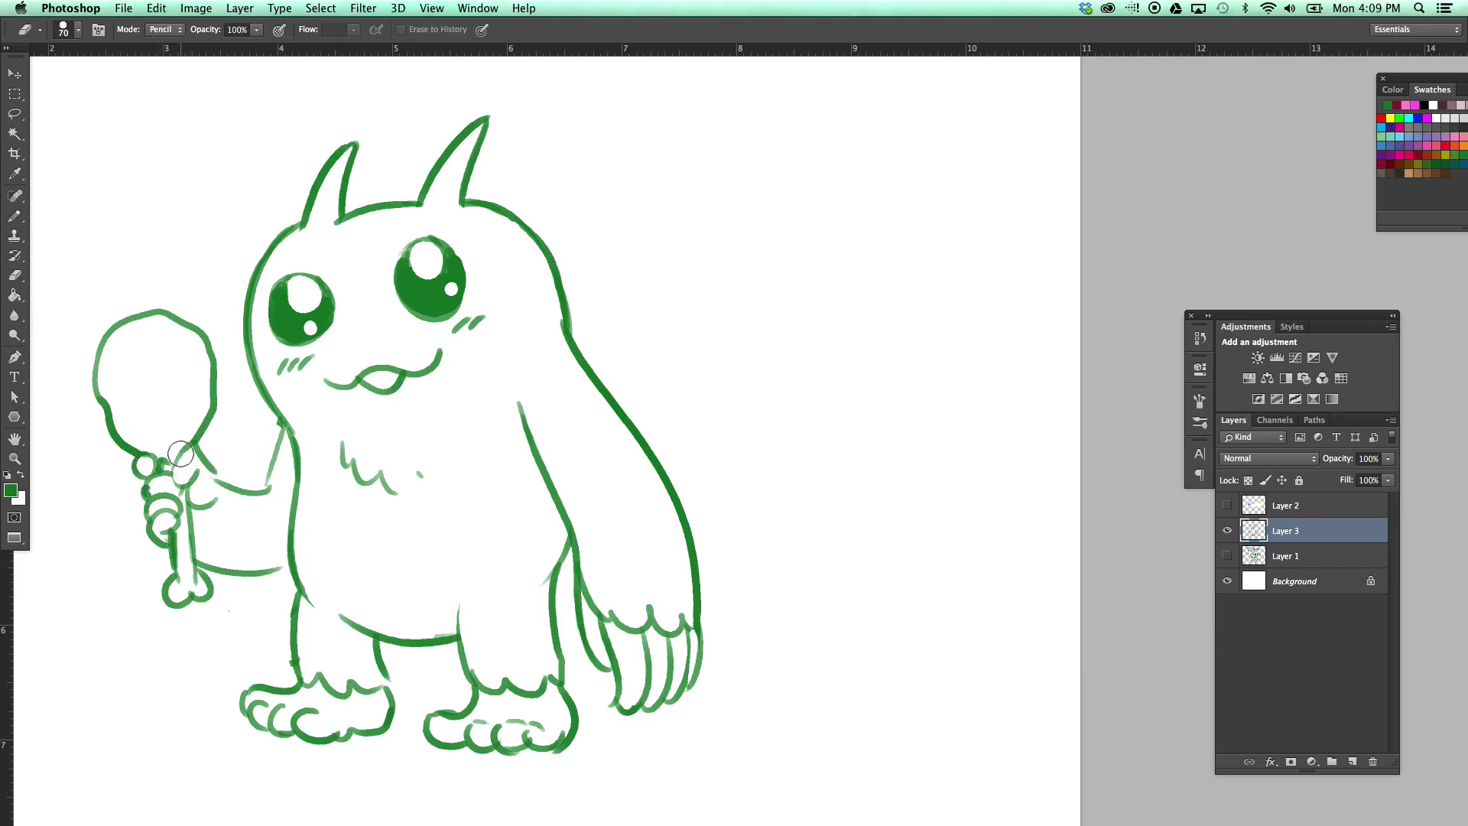
key(b)
key(e)
key(b)
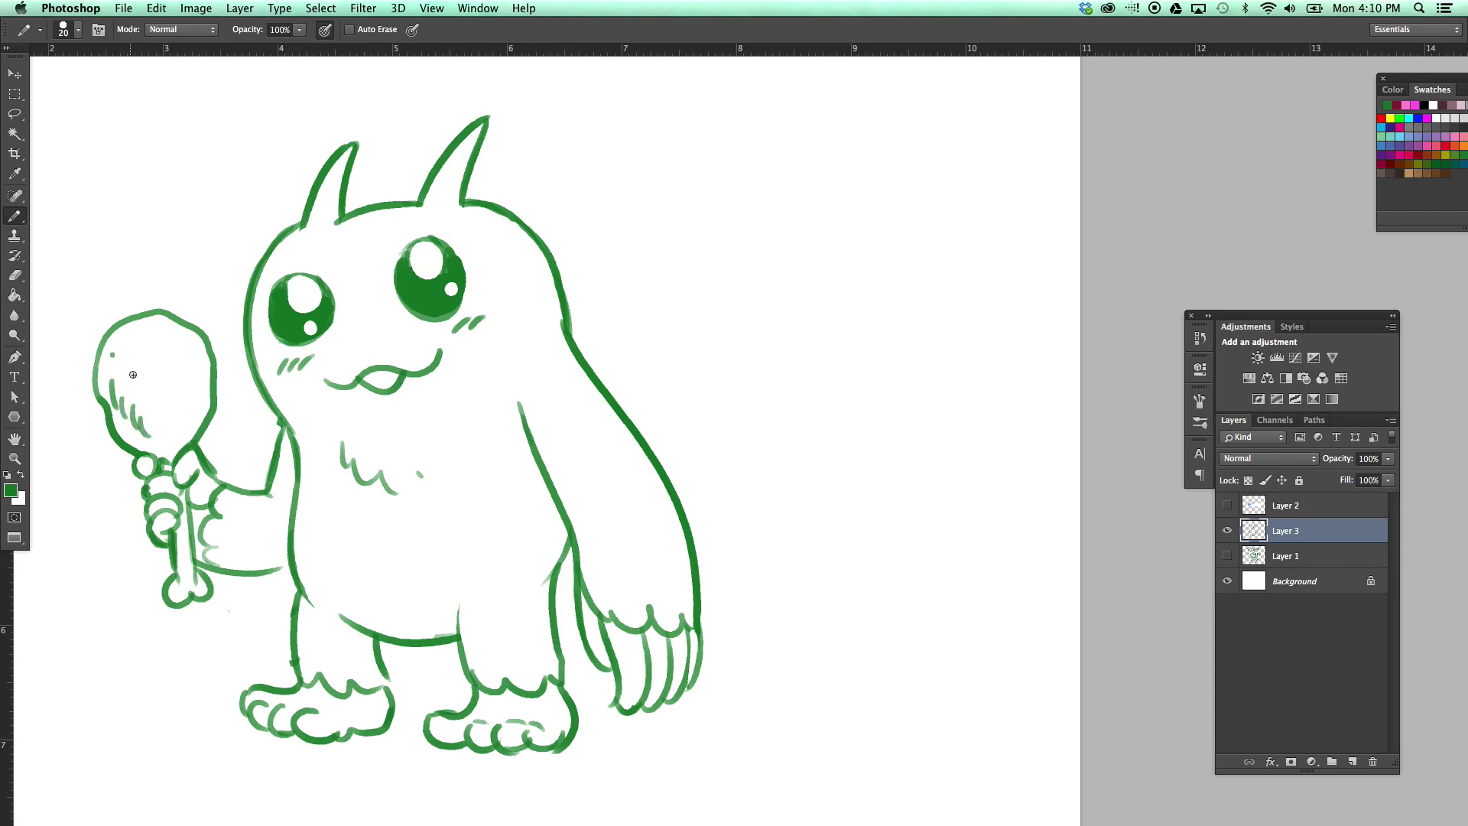
Step: Lower the Pencil opacity and shade the drumstick head in soft pale green
drag(807, 596, 763, 550)
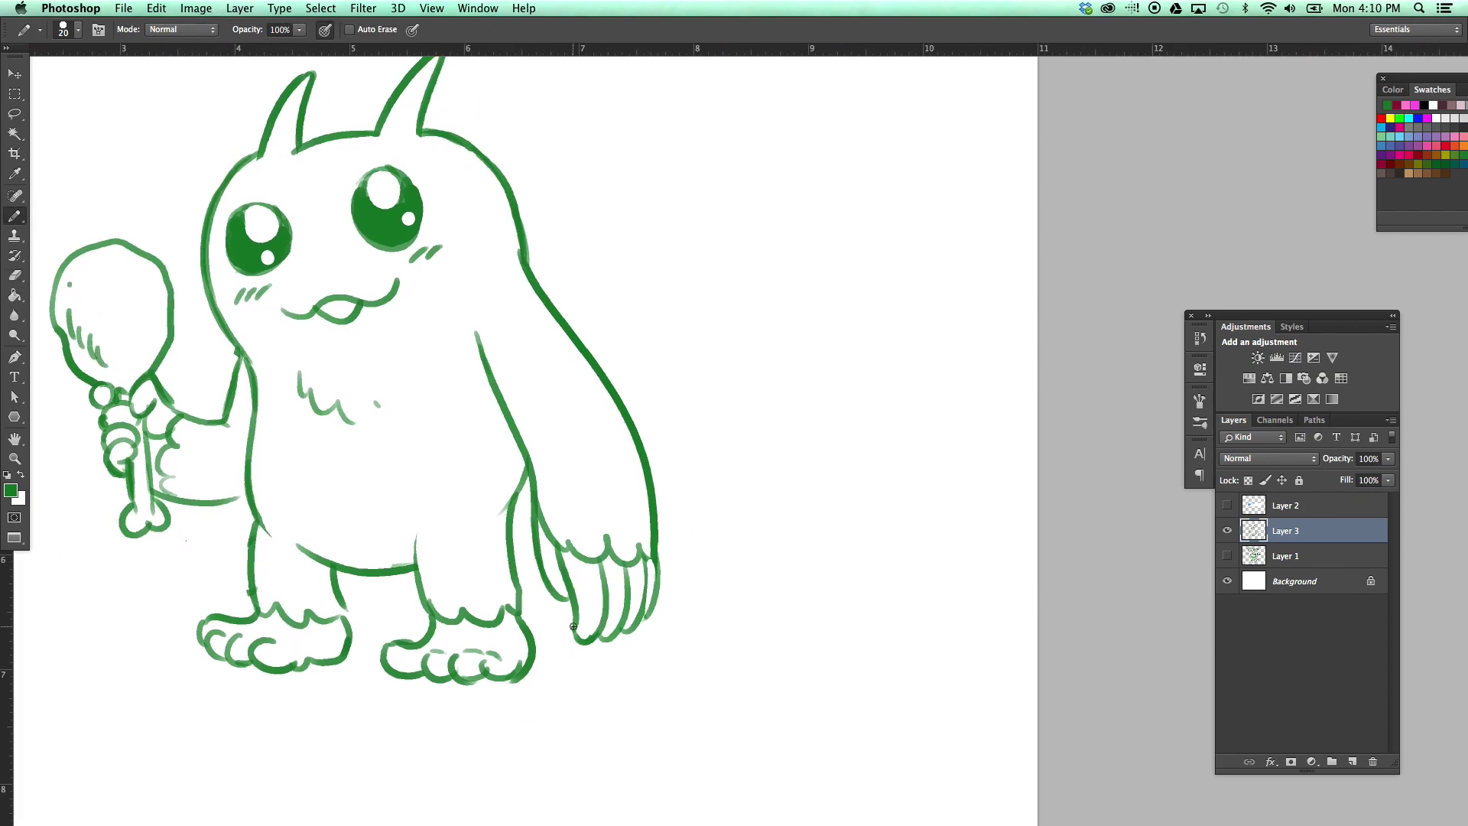
mouse_move(574, 636)
mouse_down()
mouse_move(559, 652)
mouse_move(669, 694)
mouse_up()
drag(367, 401, 370, 544)
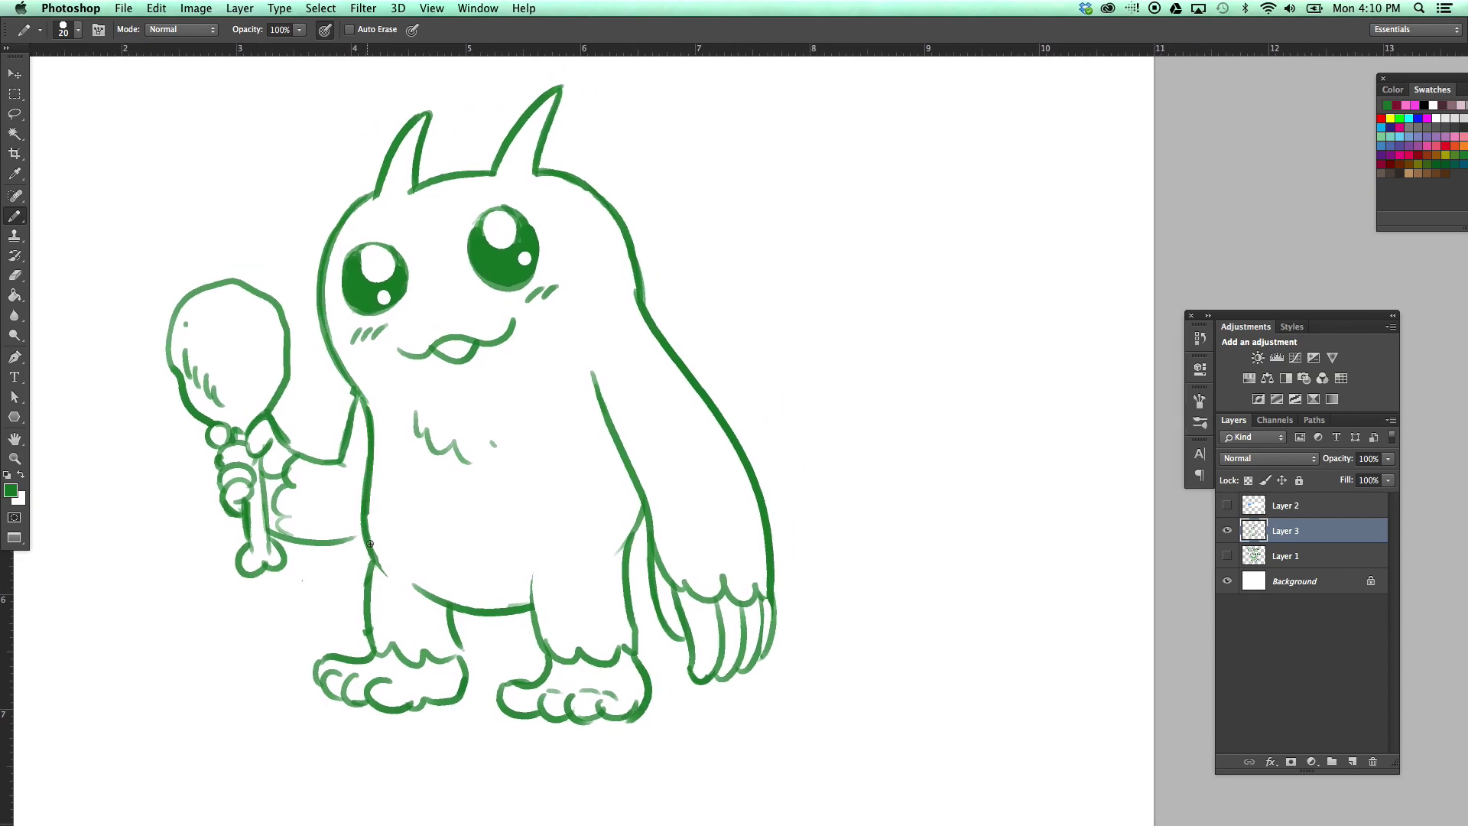
mouse_move(299, 29)
mouse_down()
mouse_move(284, 61)
mouse_move(238, 58)
mouse_up()
mouse_move(189, 331)
mouse_down()
mouse_move(255, 387)
mouse_move(200, 371)
mouse_move(234, 354)
mouse_up()
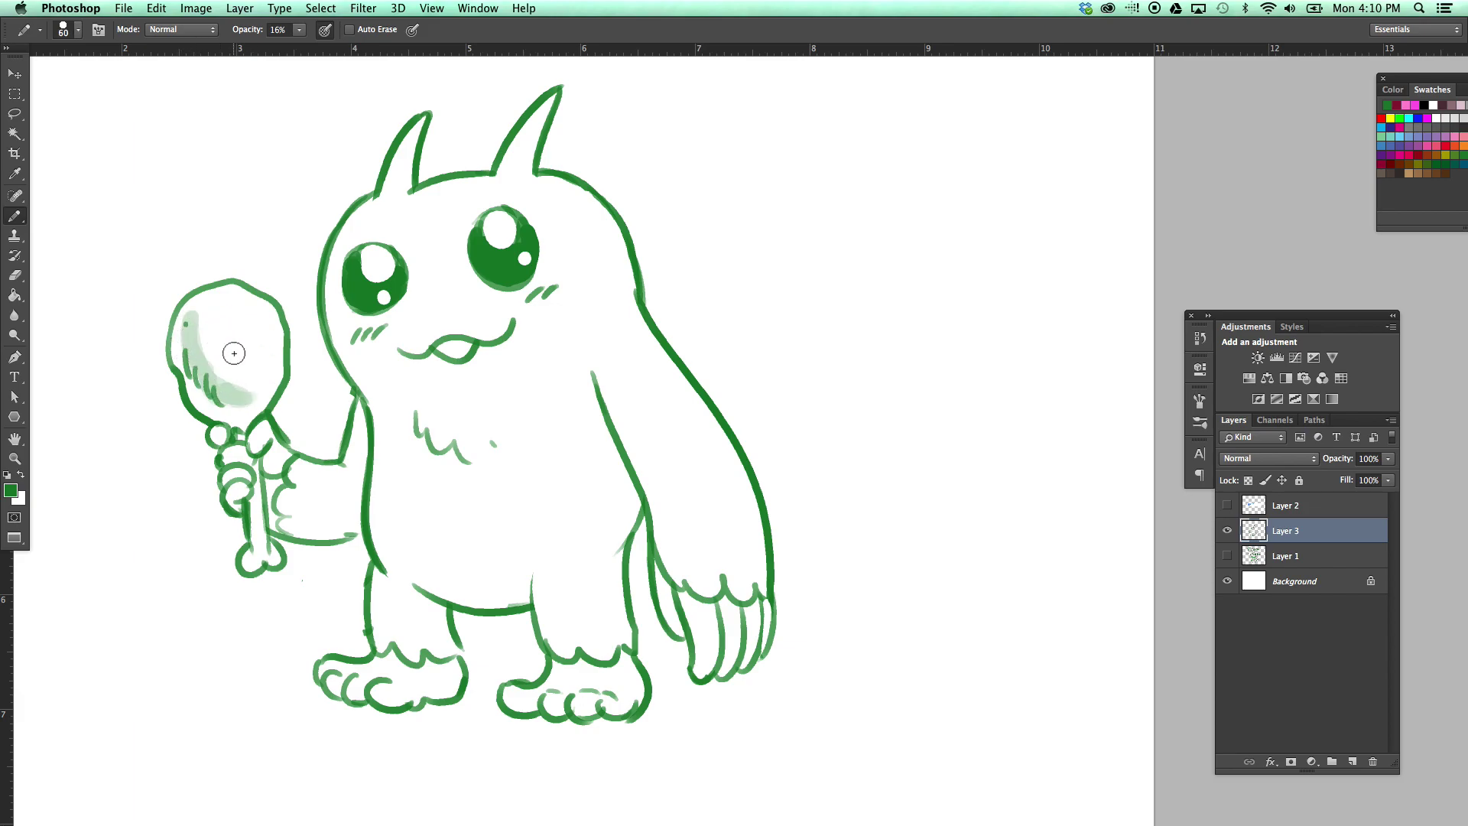
key(bracketright)
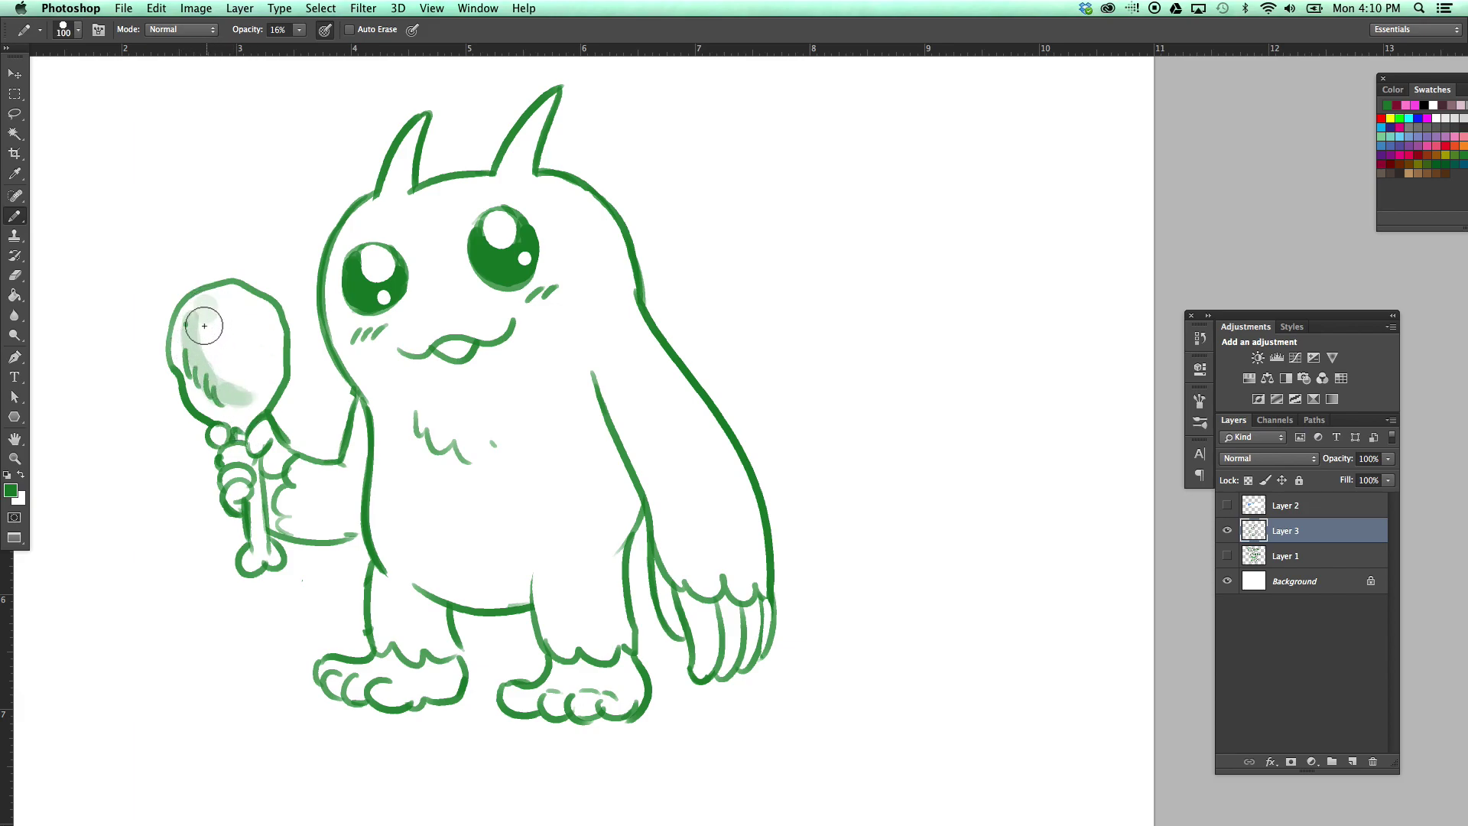
mouse_move(196, 318)
mouse_down()
mouse_move(236, 367)
mouse_move(202, 375)
mouse_move(256, 390)
mouse_up()
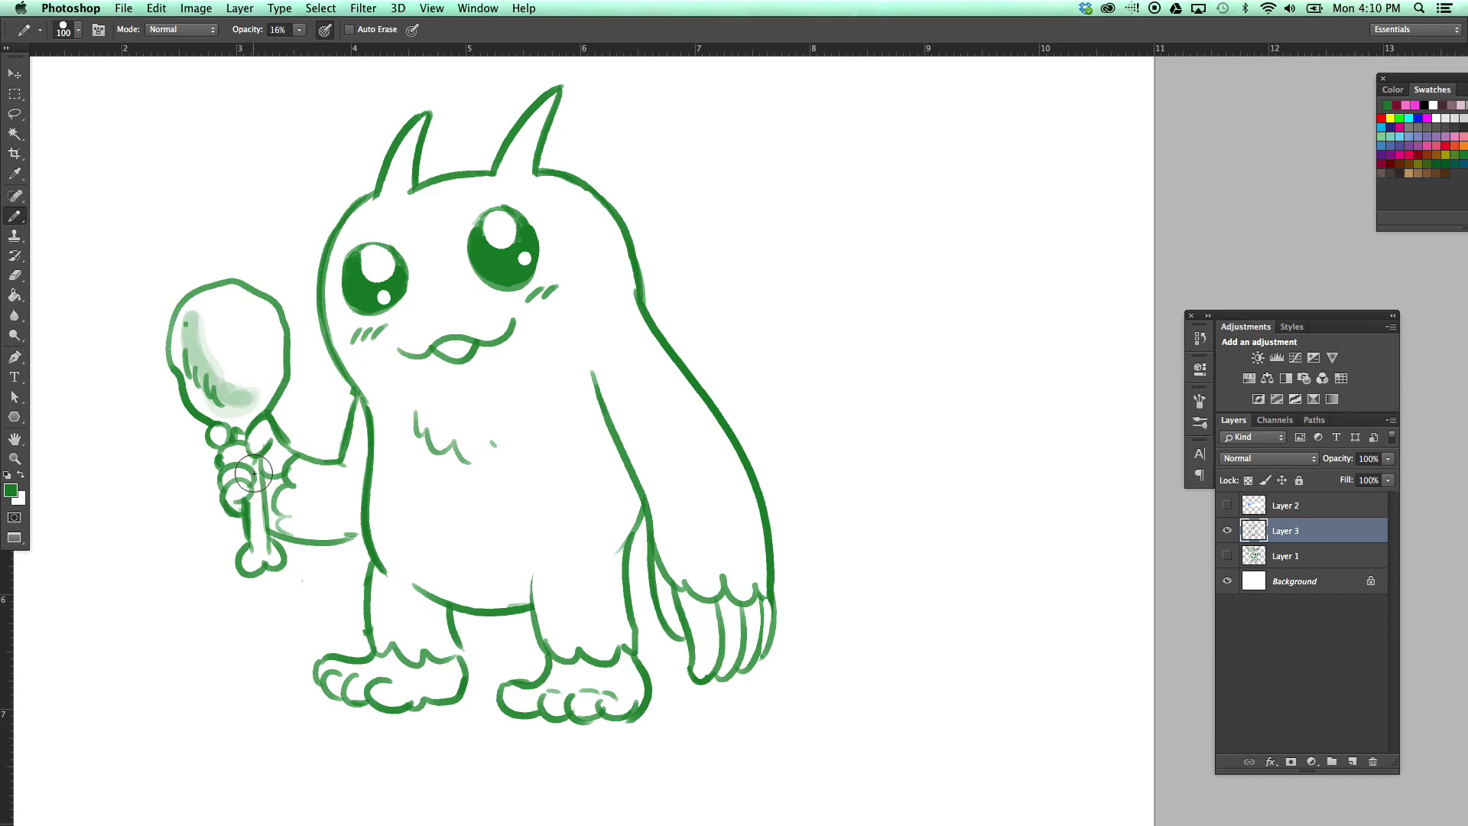
Step: Shade the arms, the body's left edge and belly, and the inner legs
drag(283, 520, 344, 521)
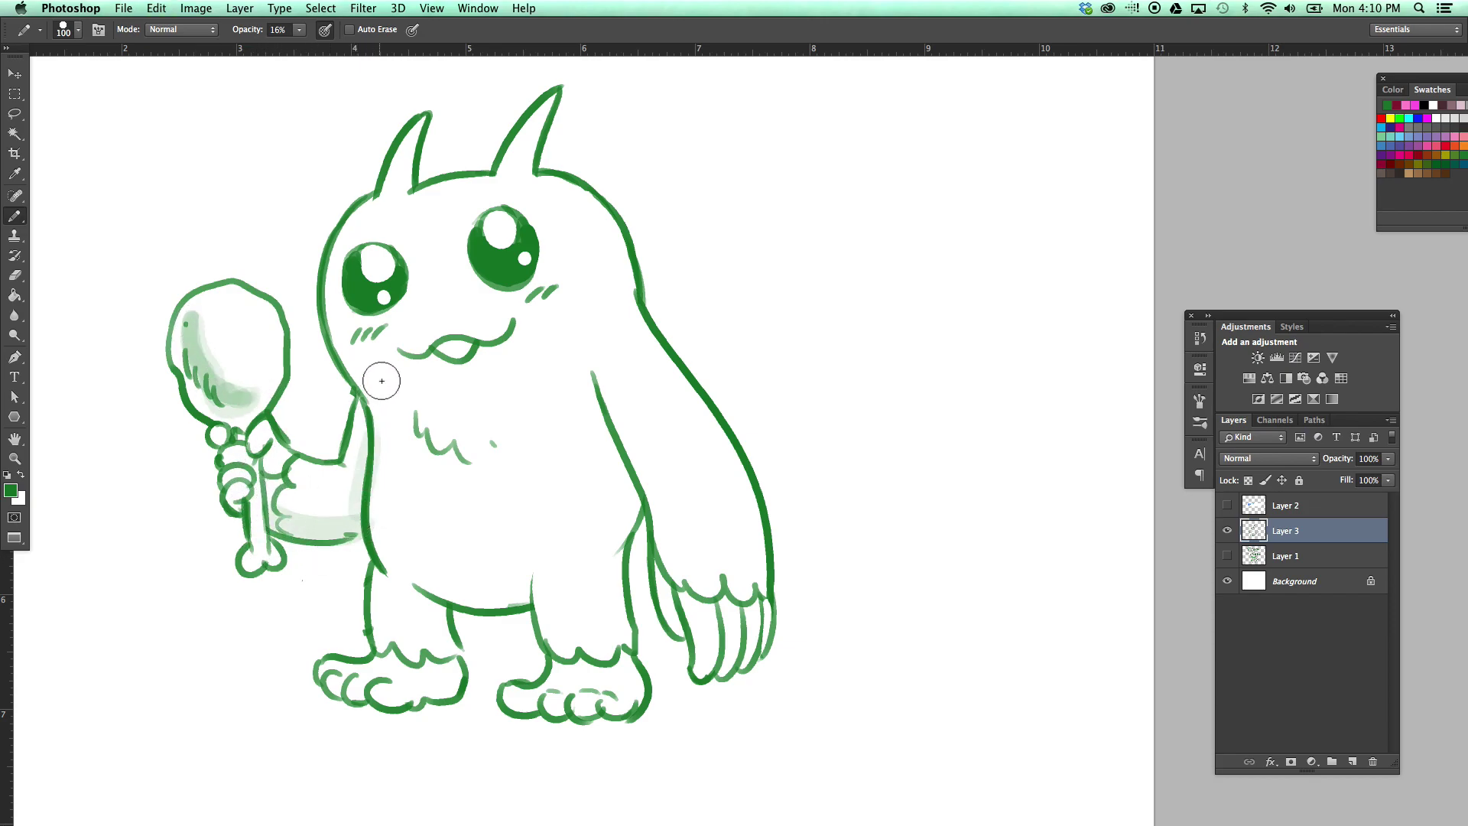
drag(370, 393, 538, 570)
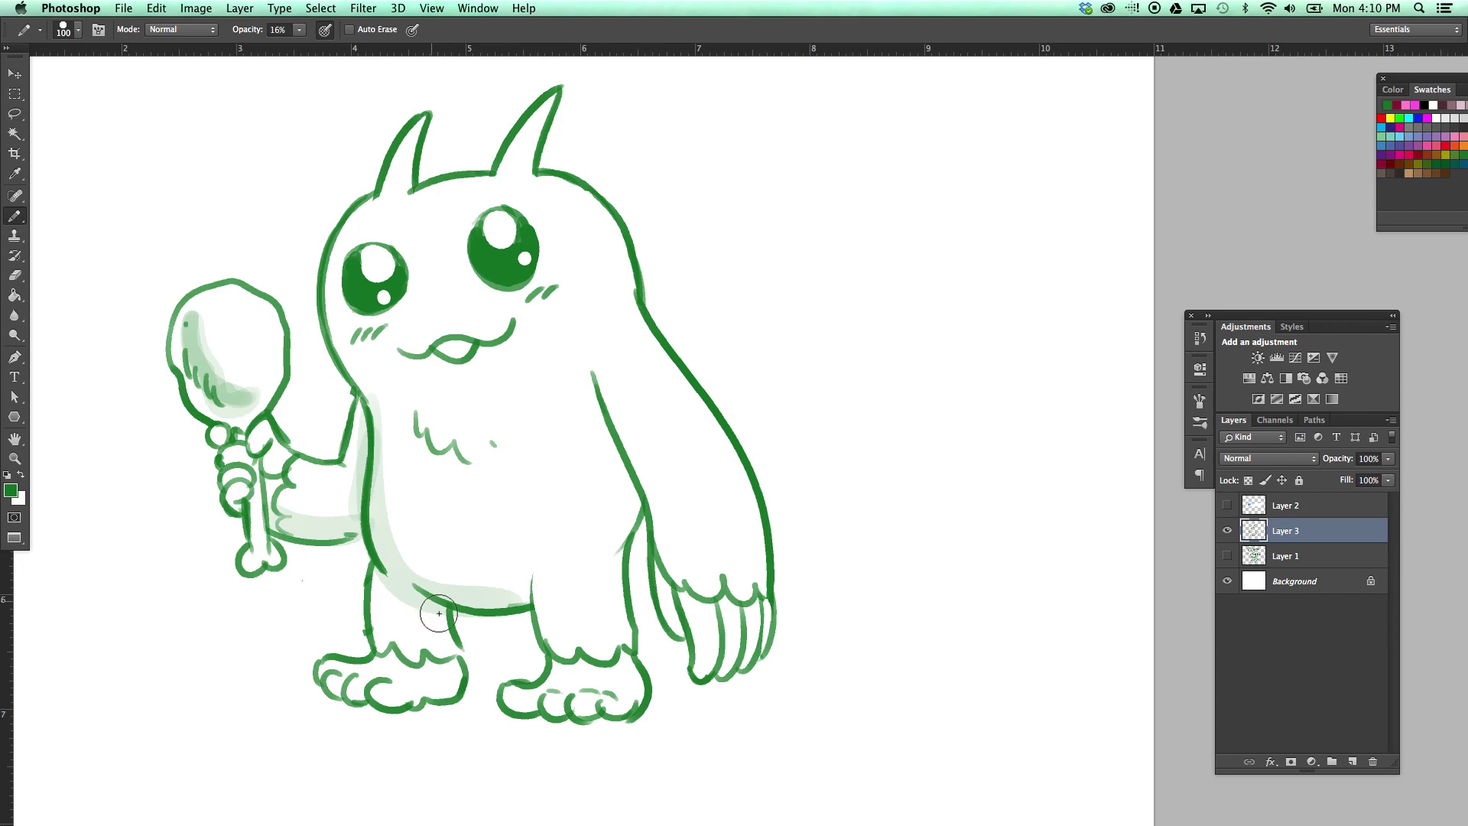
drag(428, 606, 455, 651)
drag(633, 415, 545, 429)
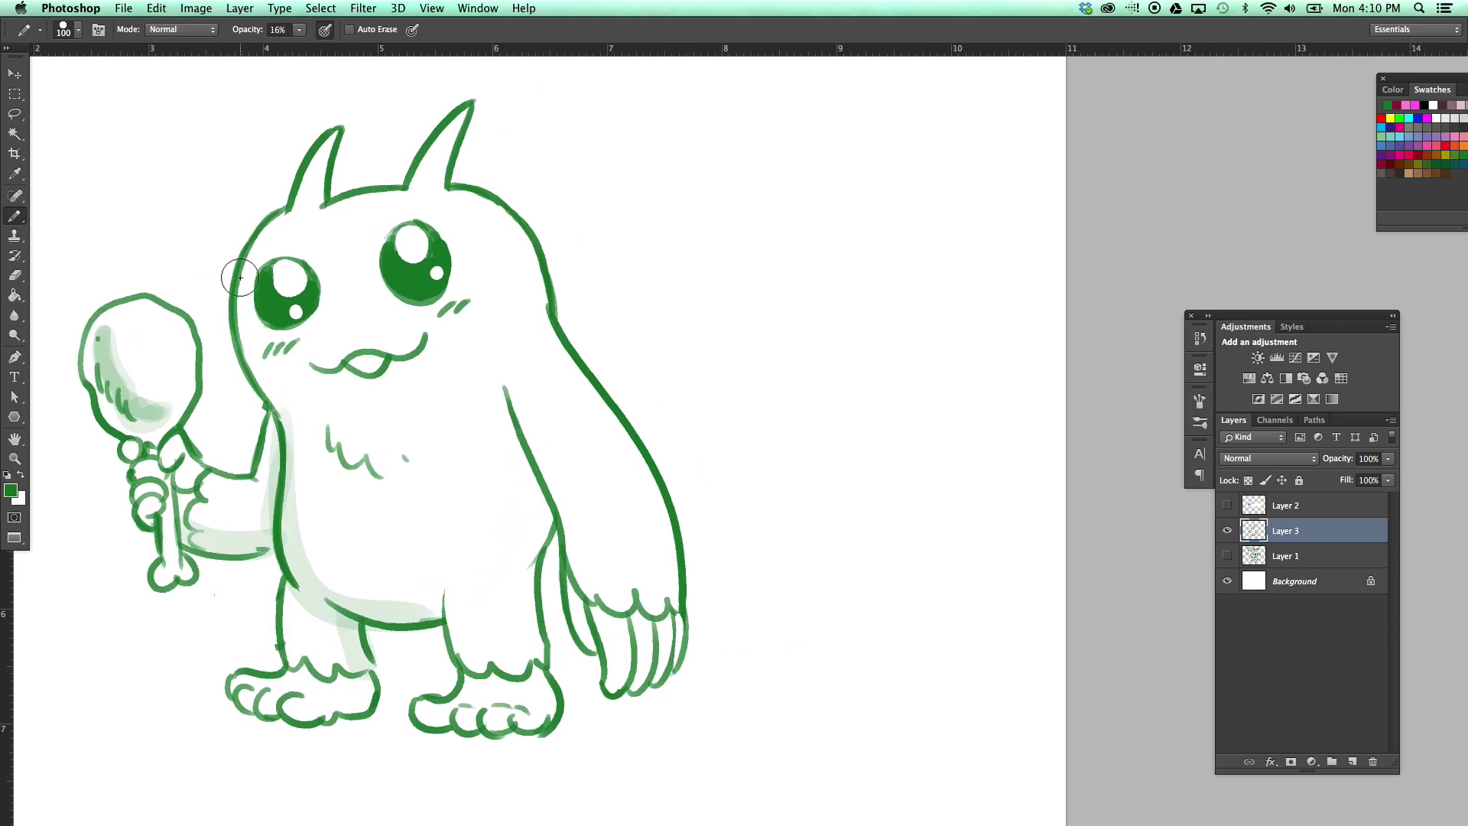
drag(241, 277, 290, 490)
drag(491, 348, 603, 597)
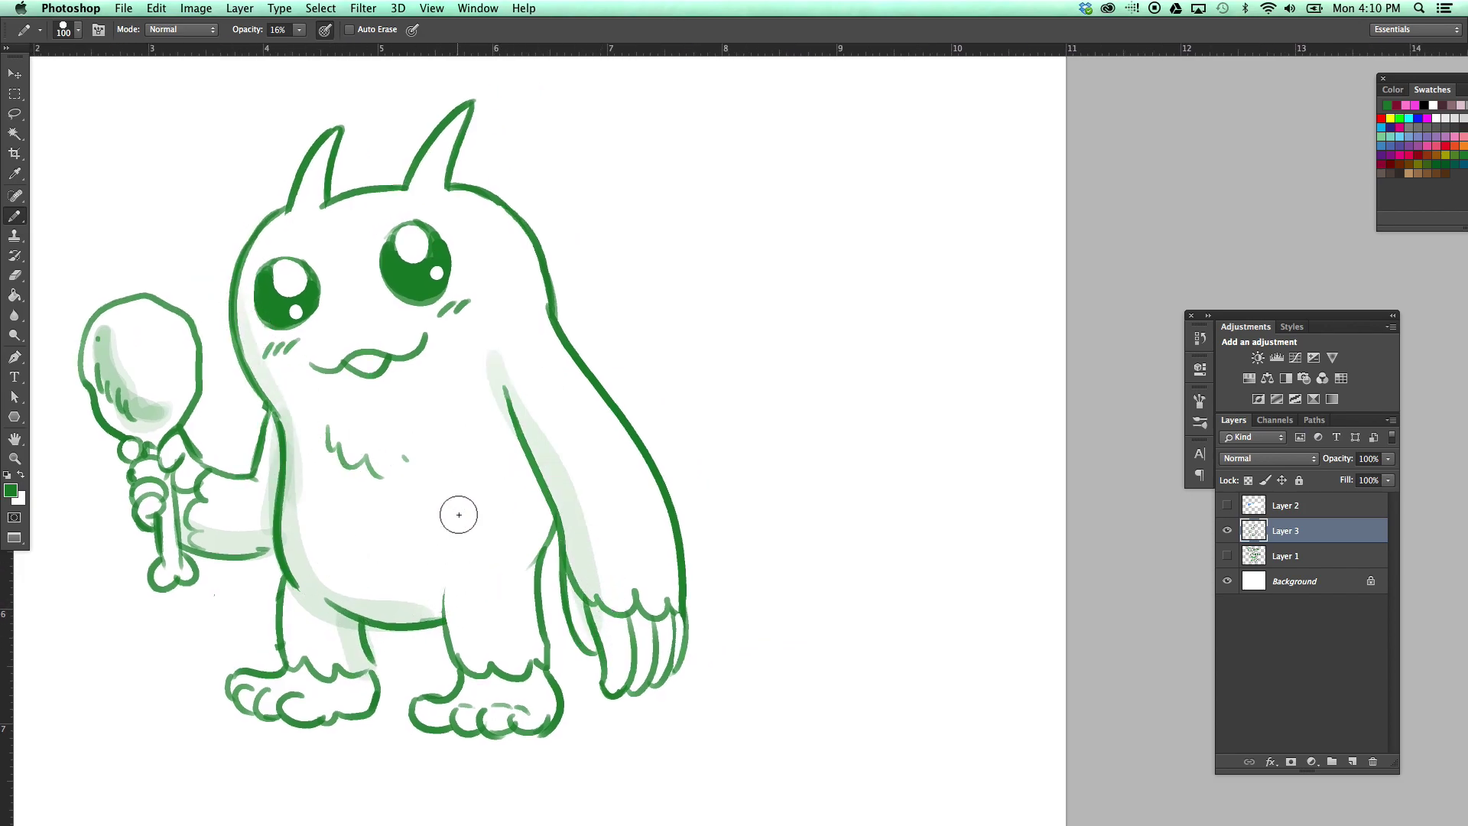
drag(448, 560, 458, 664)
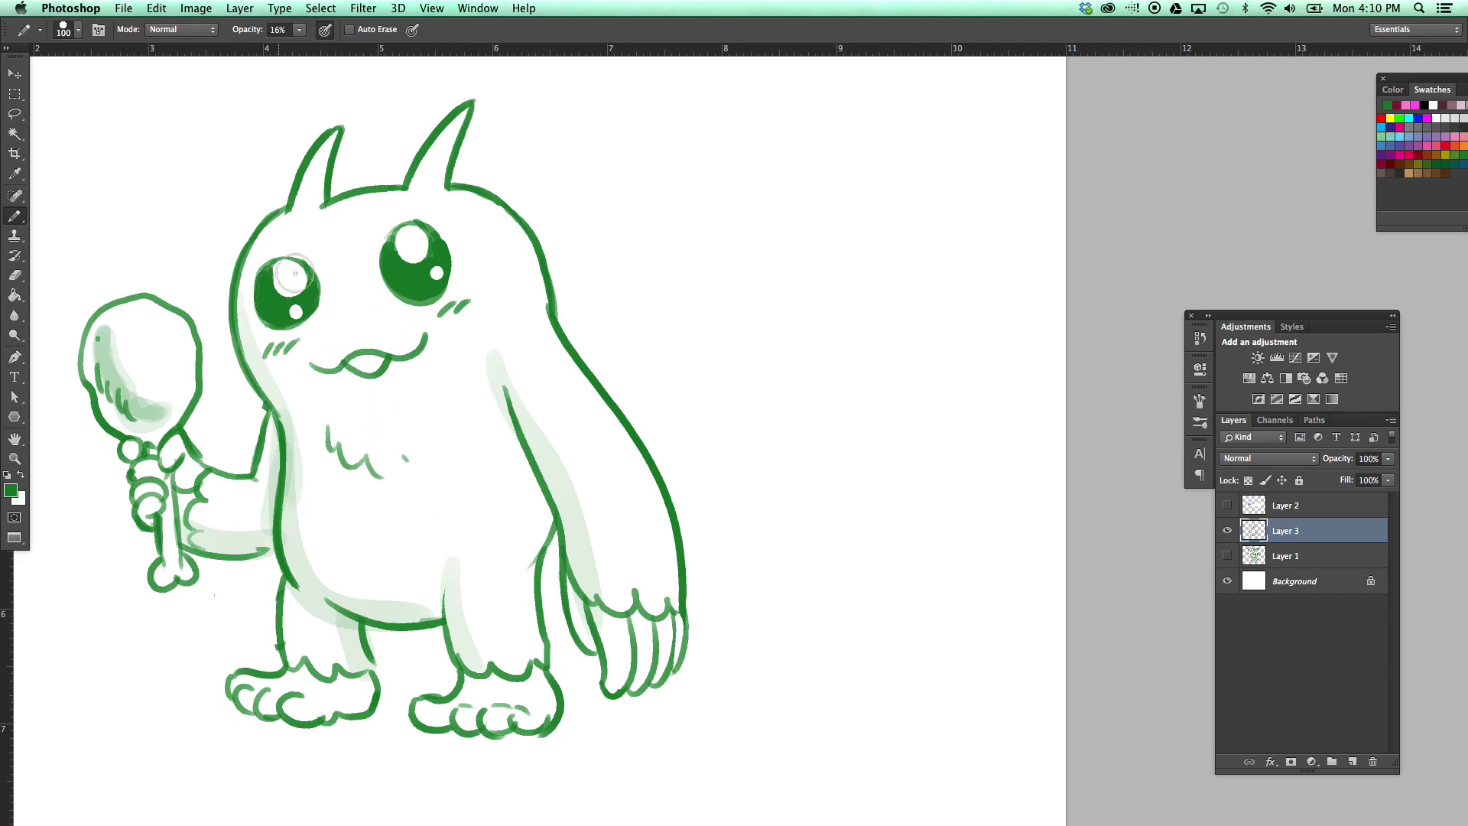
Step: Shade inside both ears, along the left foot, and the inner legs with a larger brush
drag(325, 136, 304, 205)
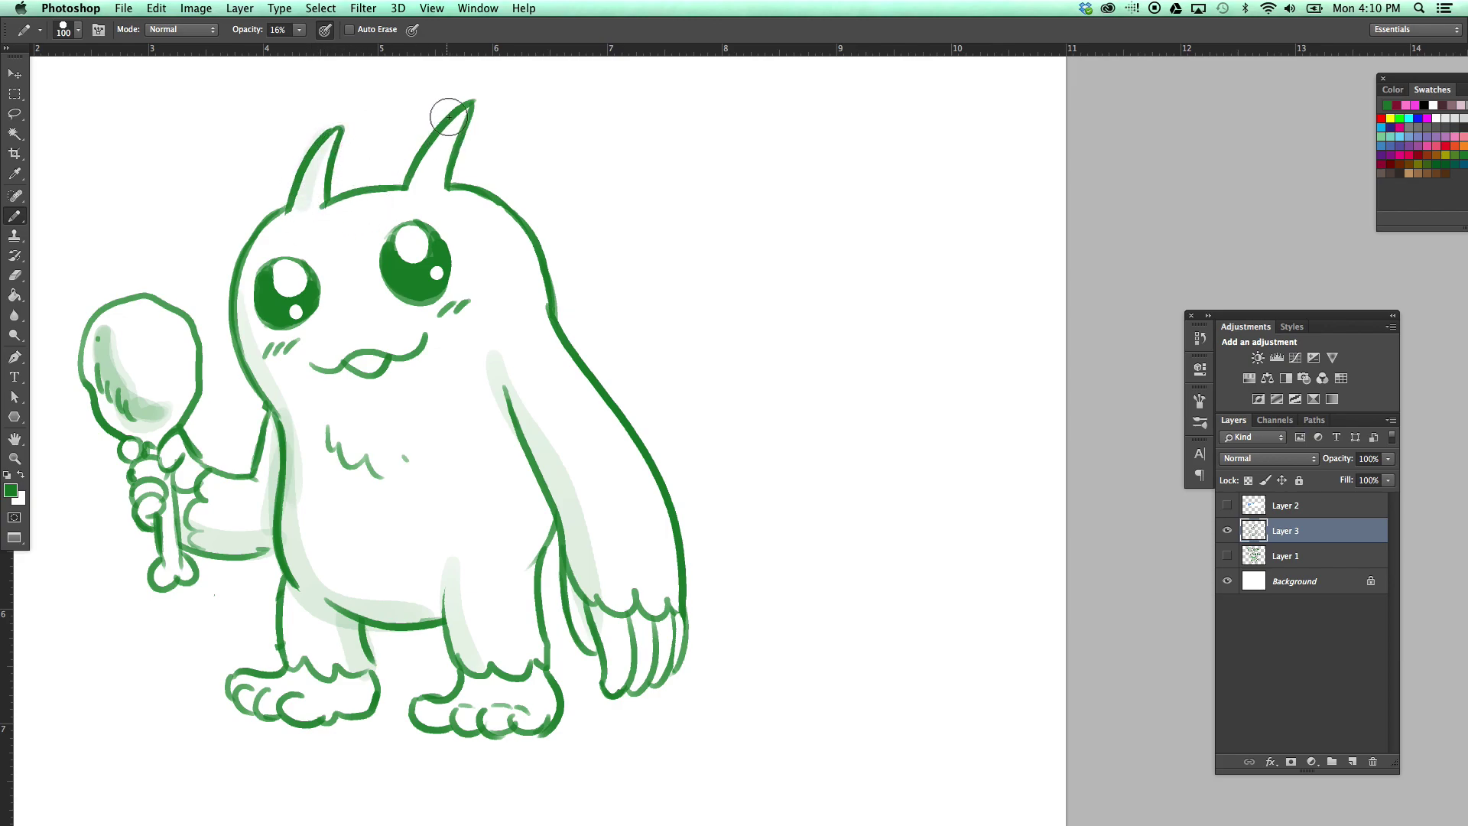
drag(442, 130, 416, 203)
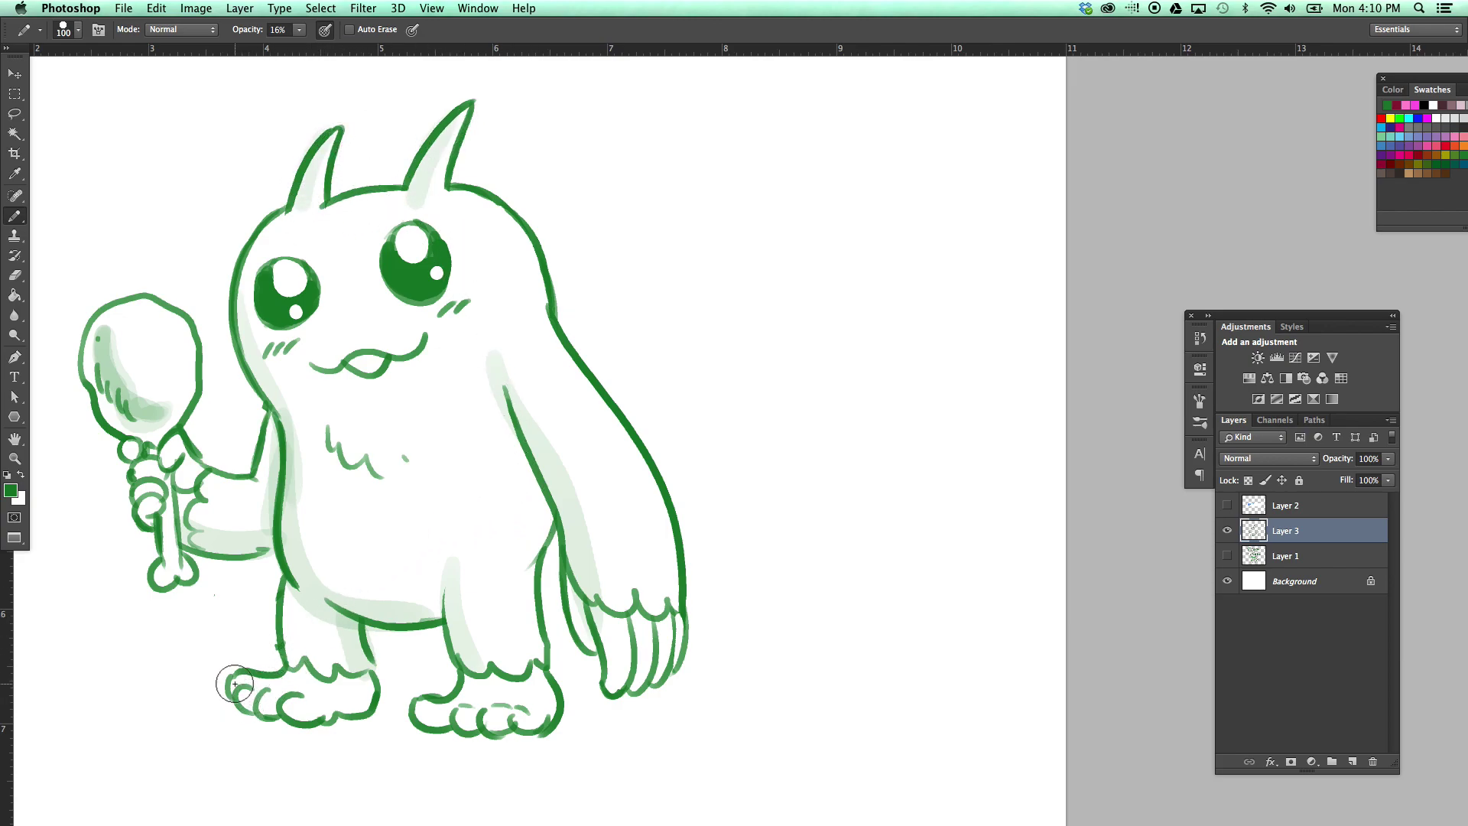
drag(245, 699, 516, 722)
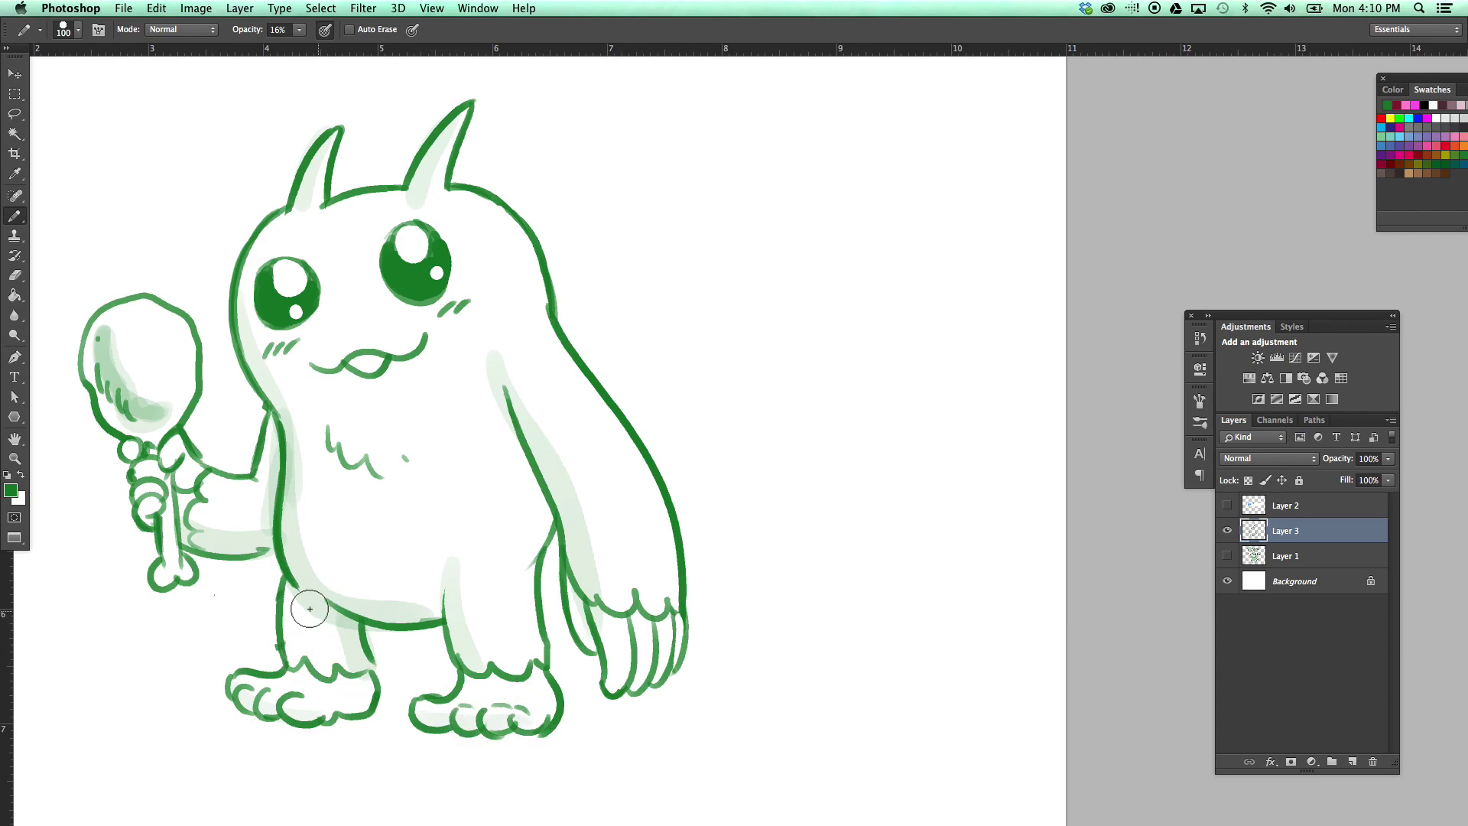
key(bracketright)
key(bracketright)
key(bracketright)
drag(330, 608, 359, 696)
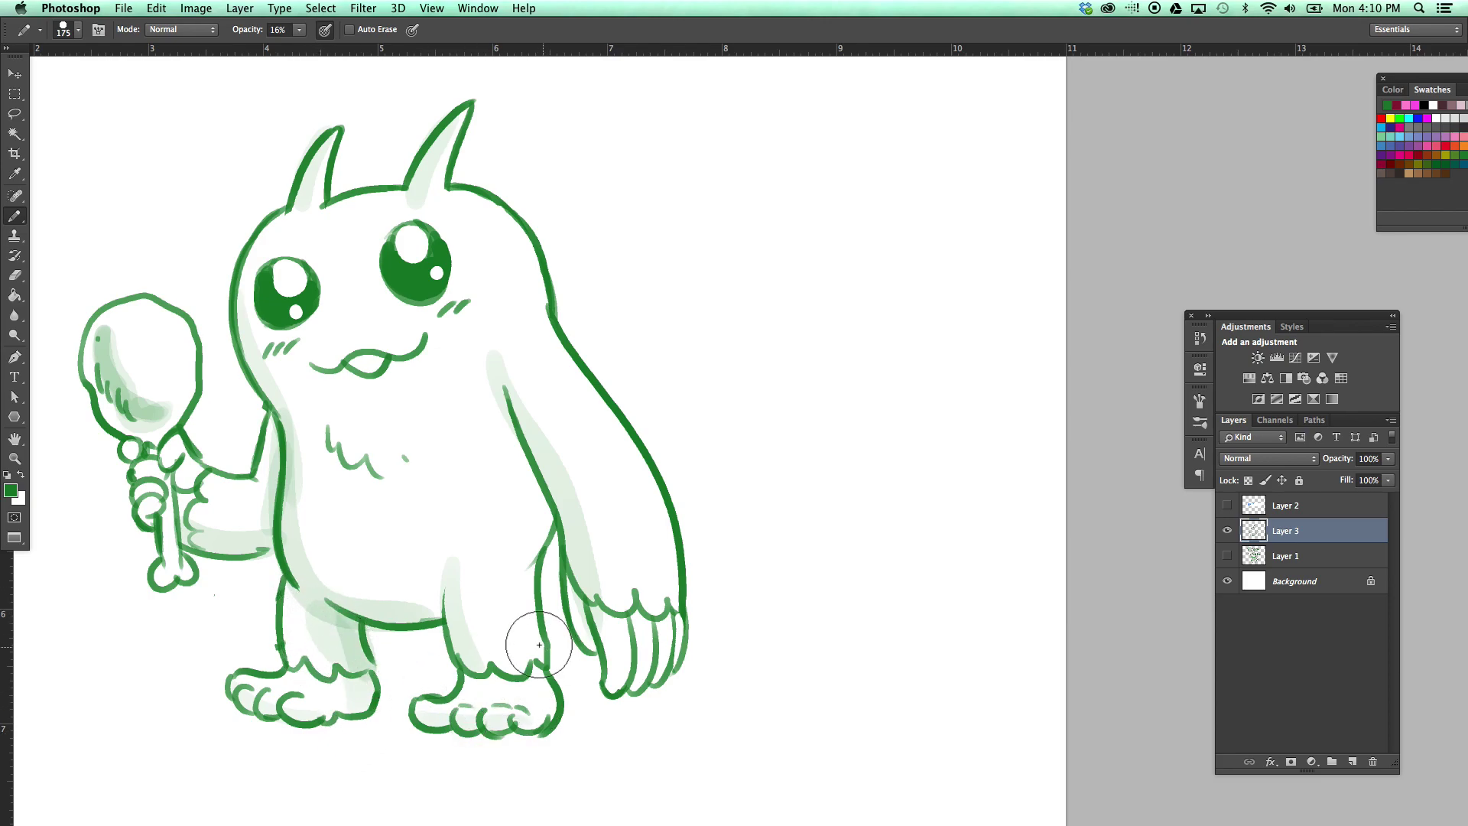
mouse_move(470, 661)
mouse_down()
mouse_move(455, 545)
mouse_move(490, 692)
mouse_up()
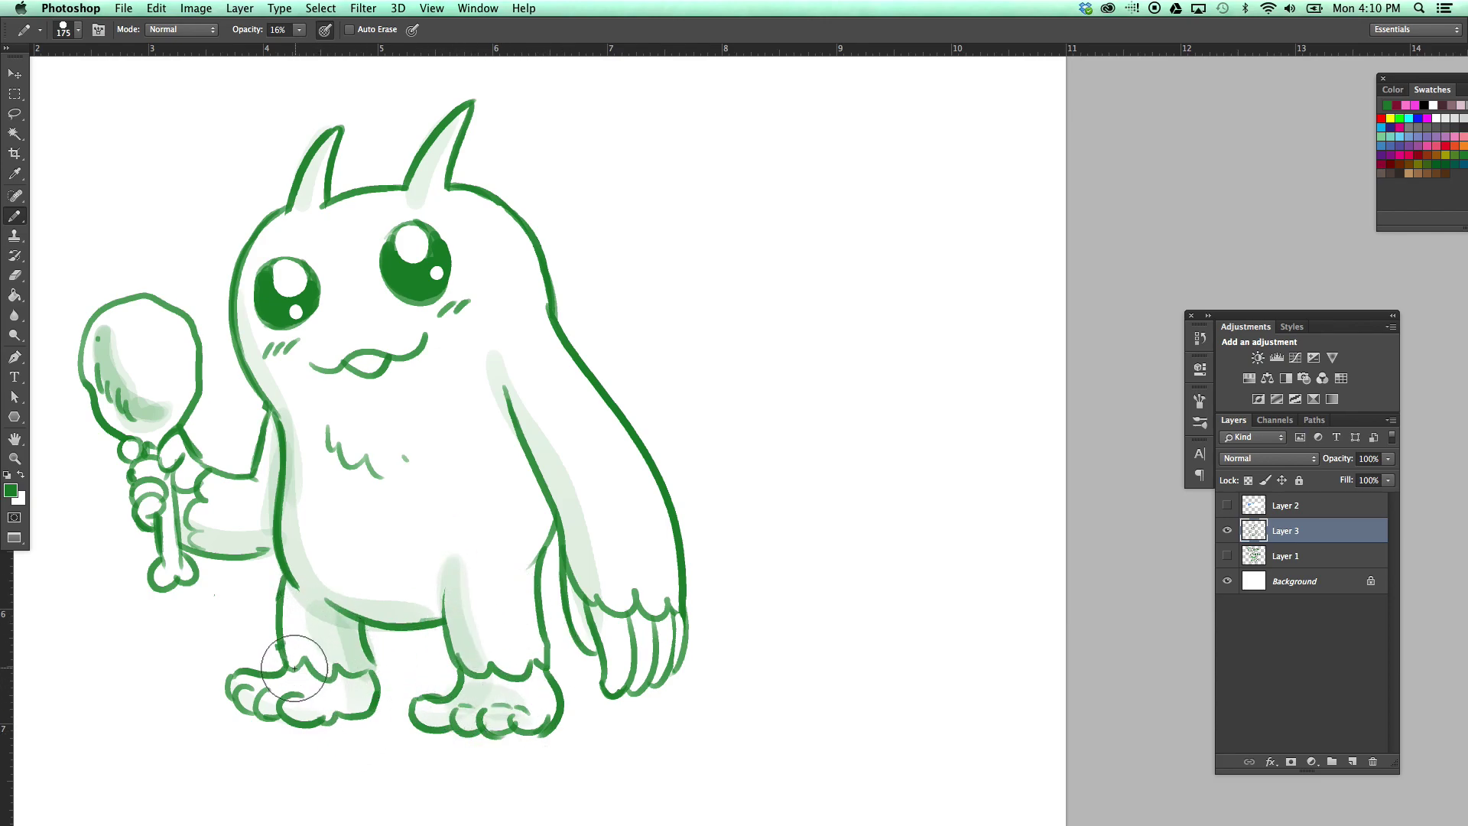
Step: Undo stray erasing and add more shading along the left side of the body
key(e)
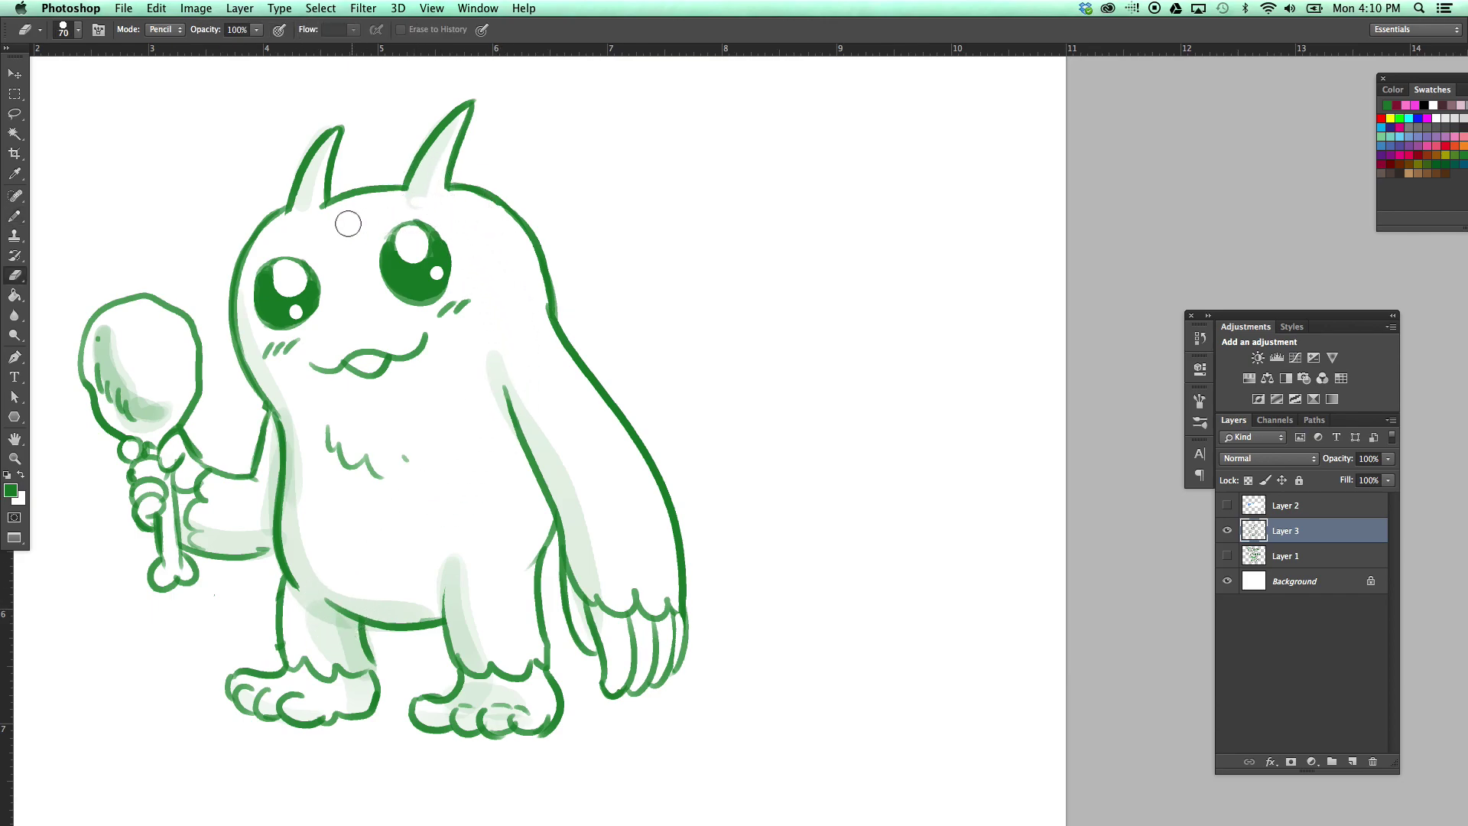
drag(348, 224, 434, 206)
key(ctrl+z)
key(b)
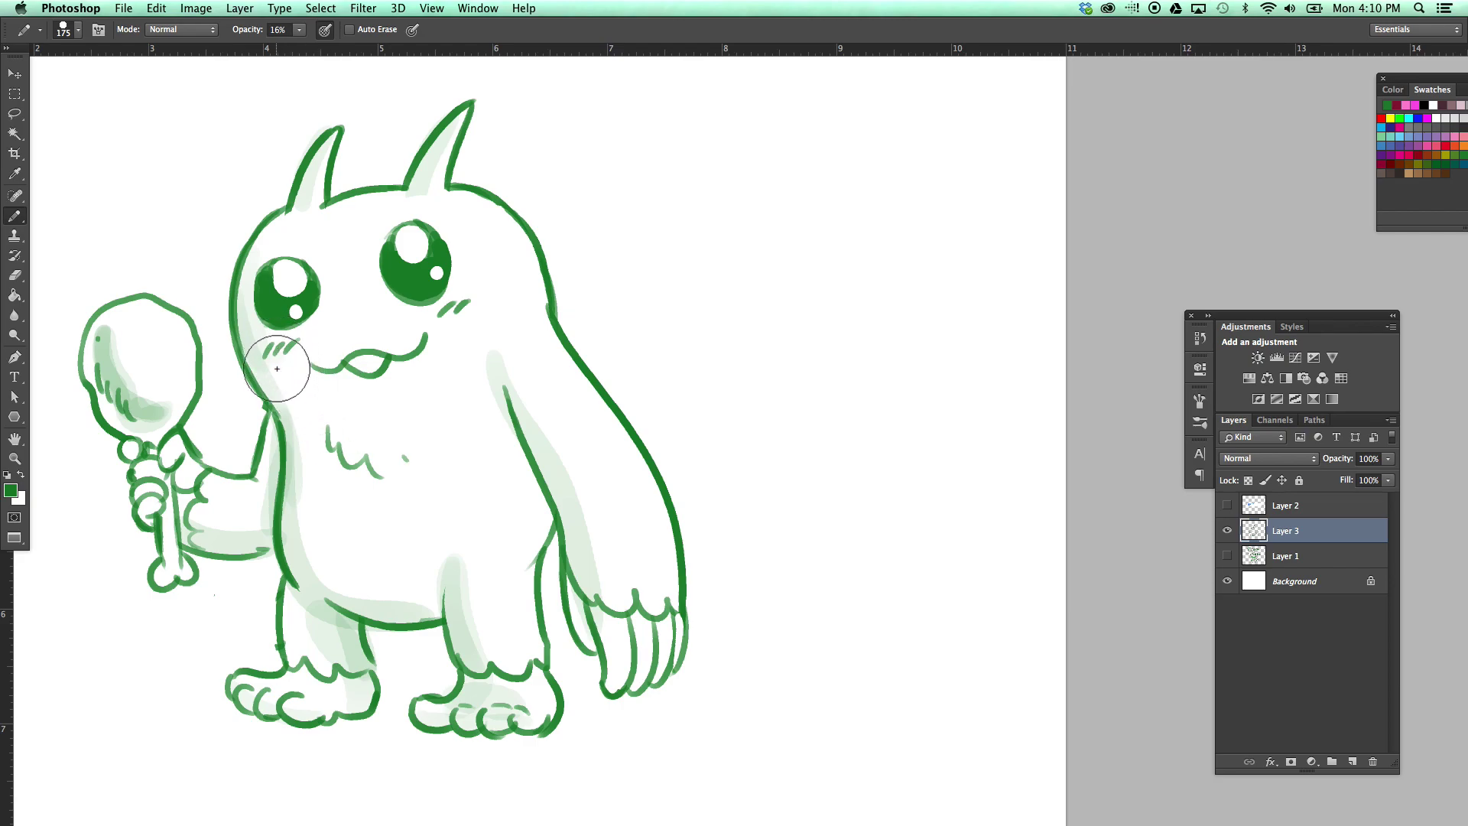
drag(277, 369, 377, 557)
drag(774, 456, 783, 409)
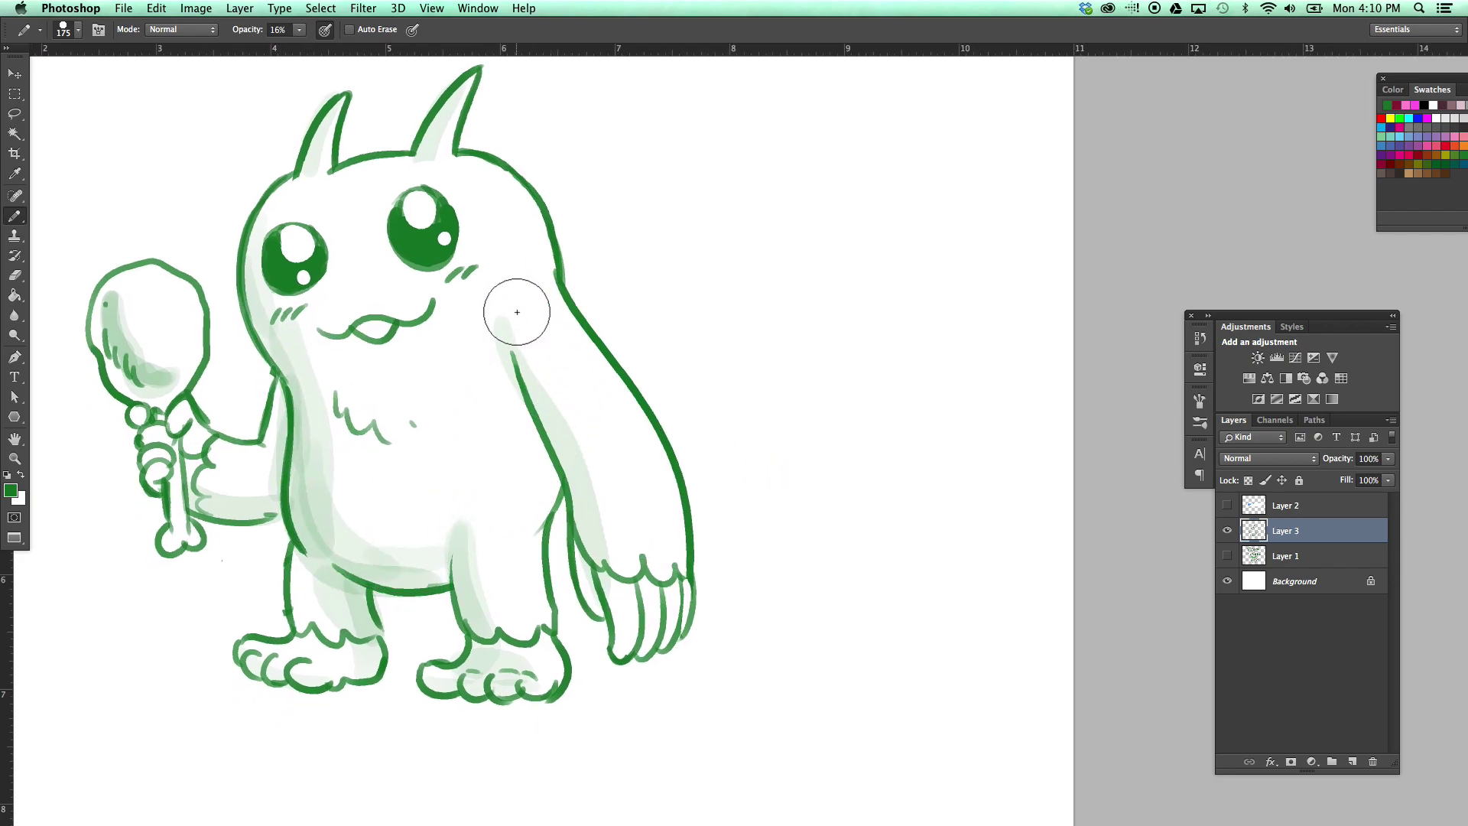
key(e)
key(ctrl+z)
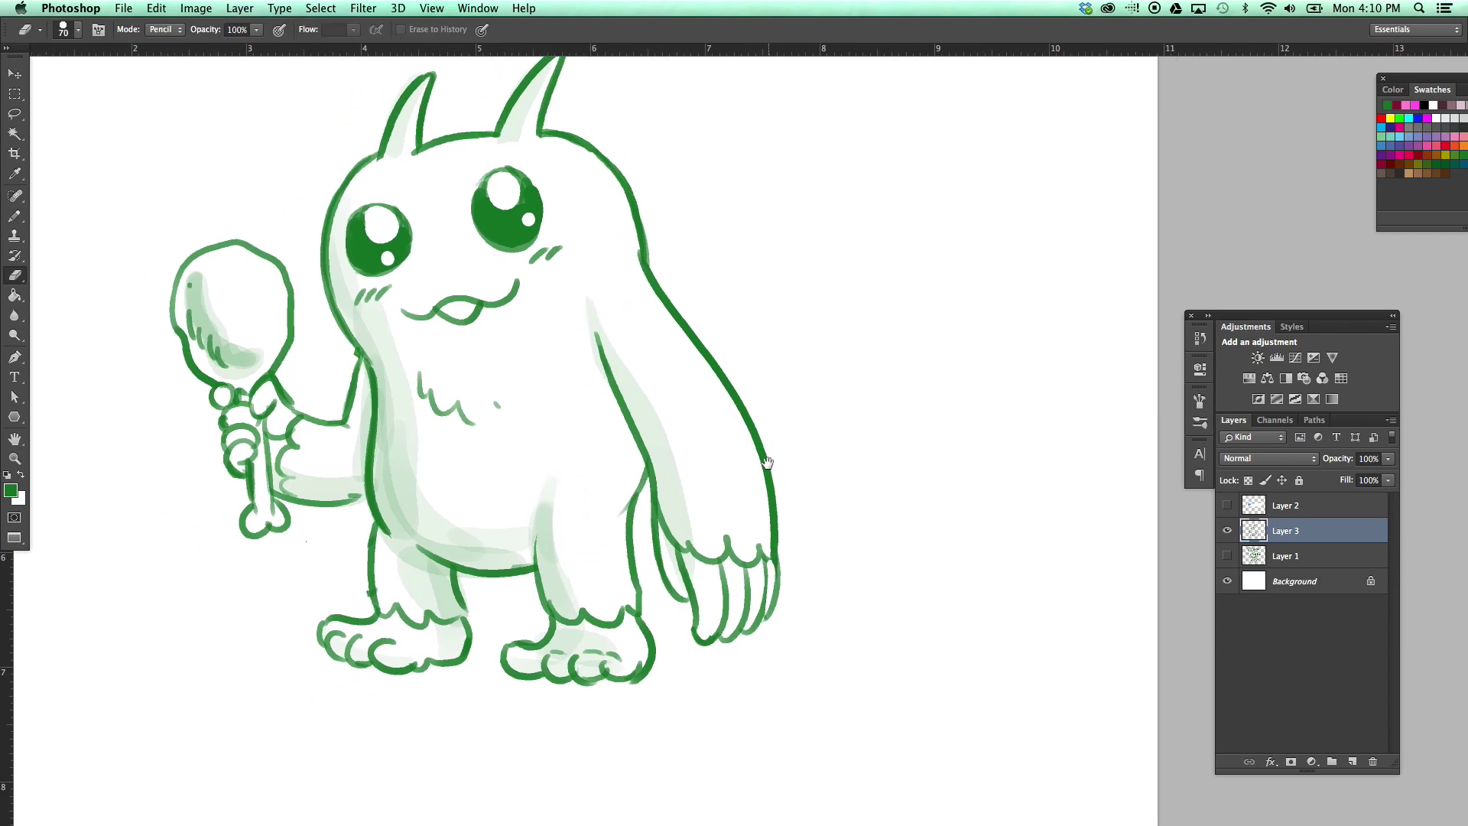
mouse_move(623, 485)
mouse_down()
mouse_move(695, 497)
mouse_move(468, 508)
mouse_up()
Step: Zoom out and paint a pale green ground shadow spanning beneath both feet
key(ctrl+minus)
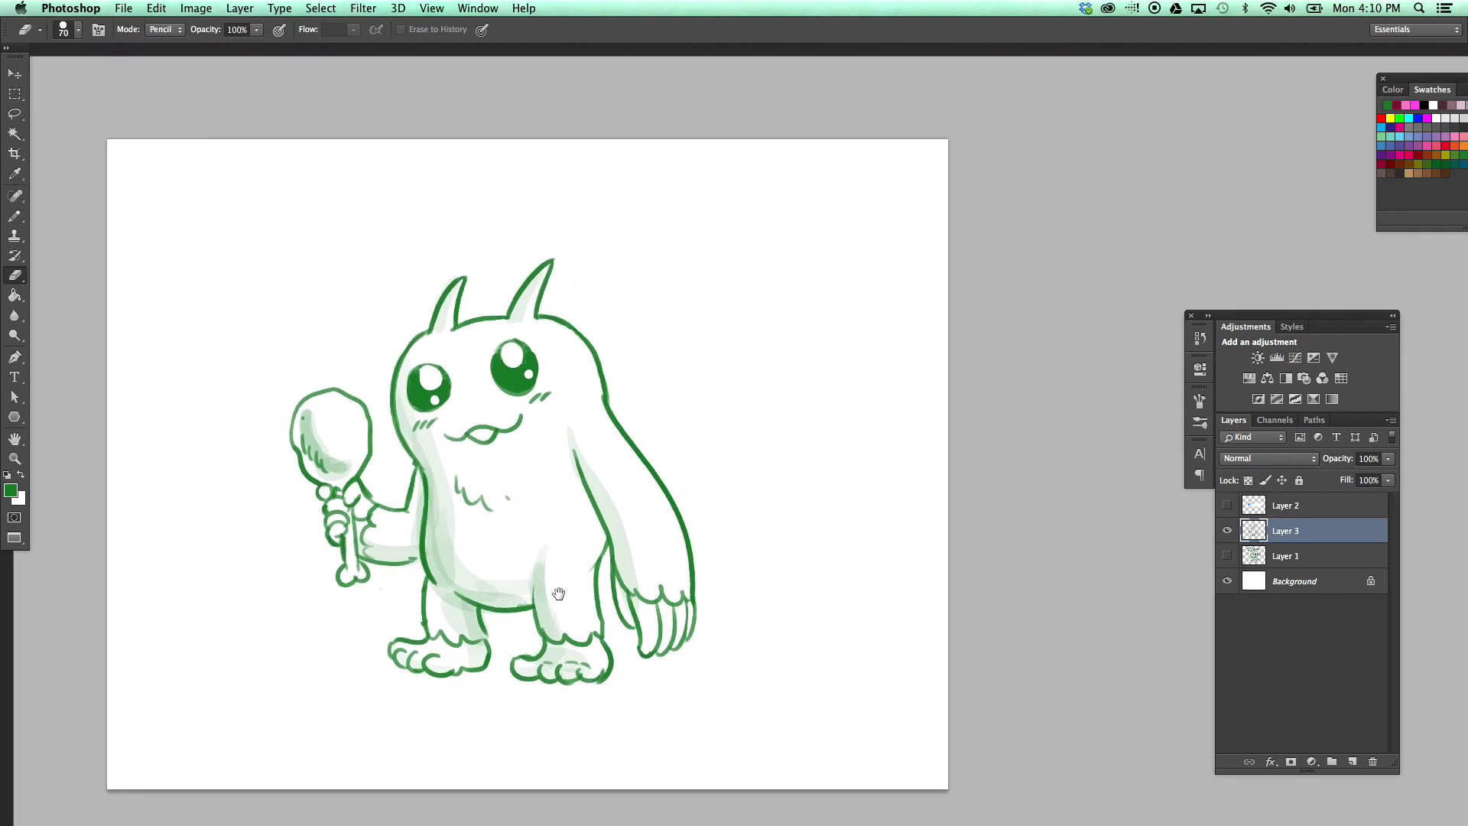
key(b)
drag(304, 665, 484, 676)
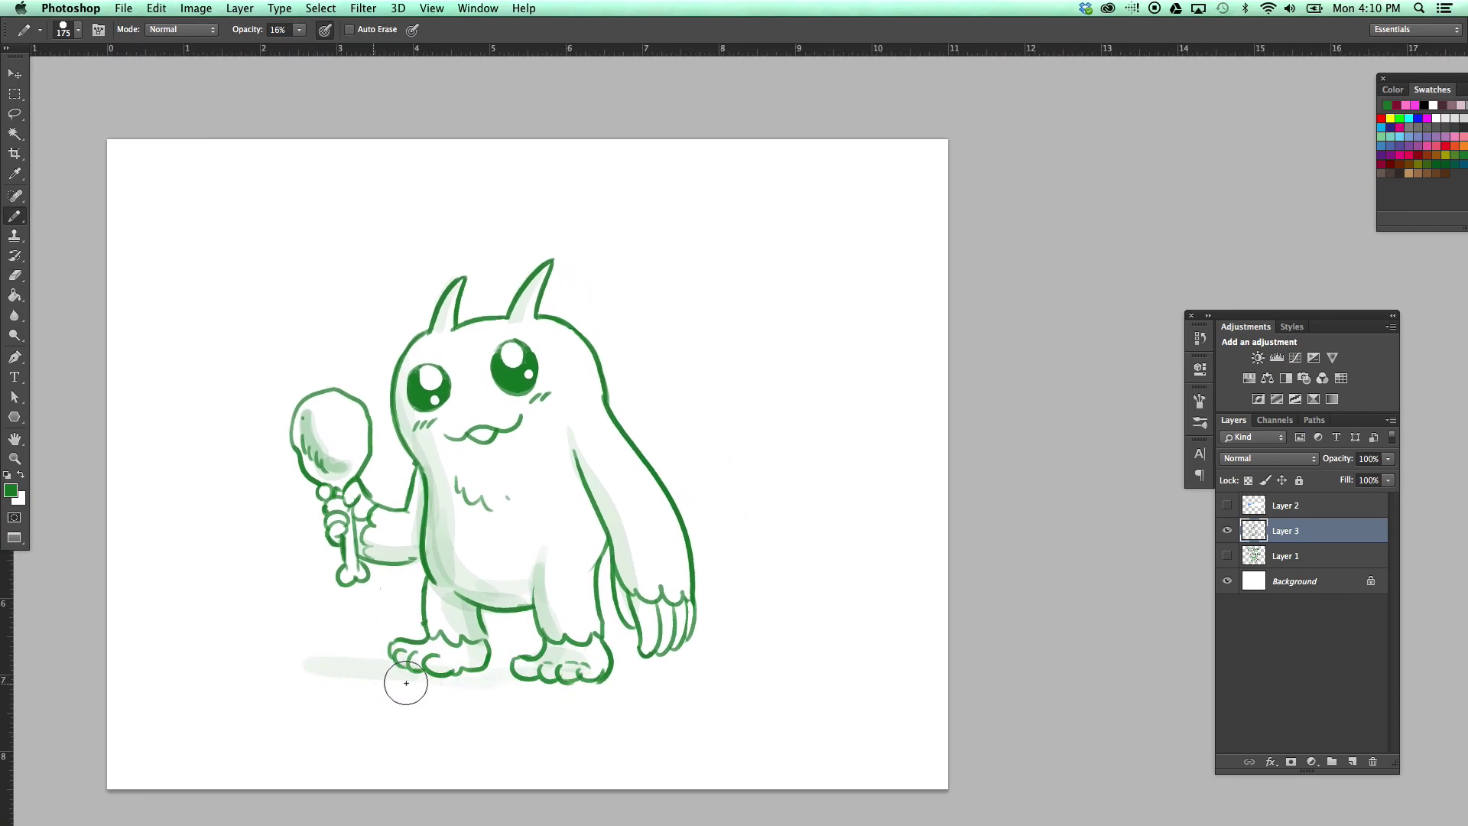
key(e)
key(b)
drag(301, 669, 606, 672)
key(e)
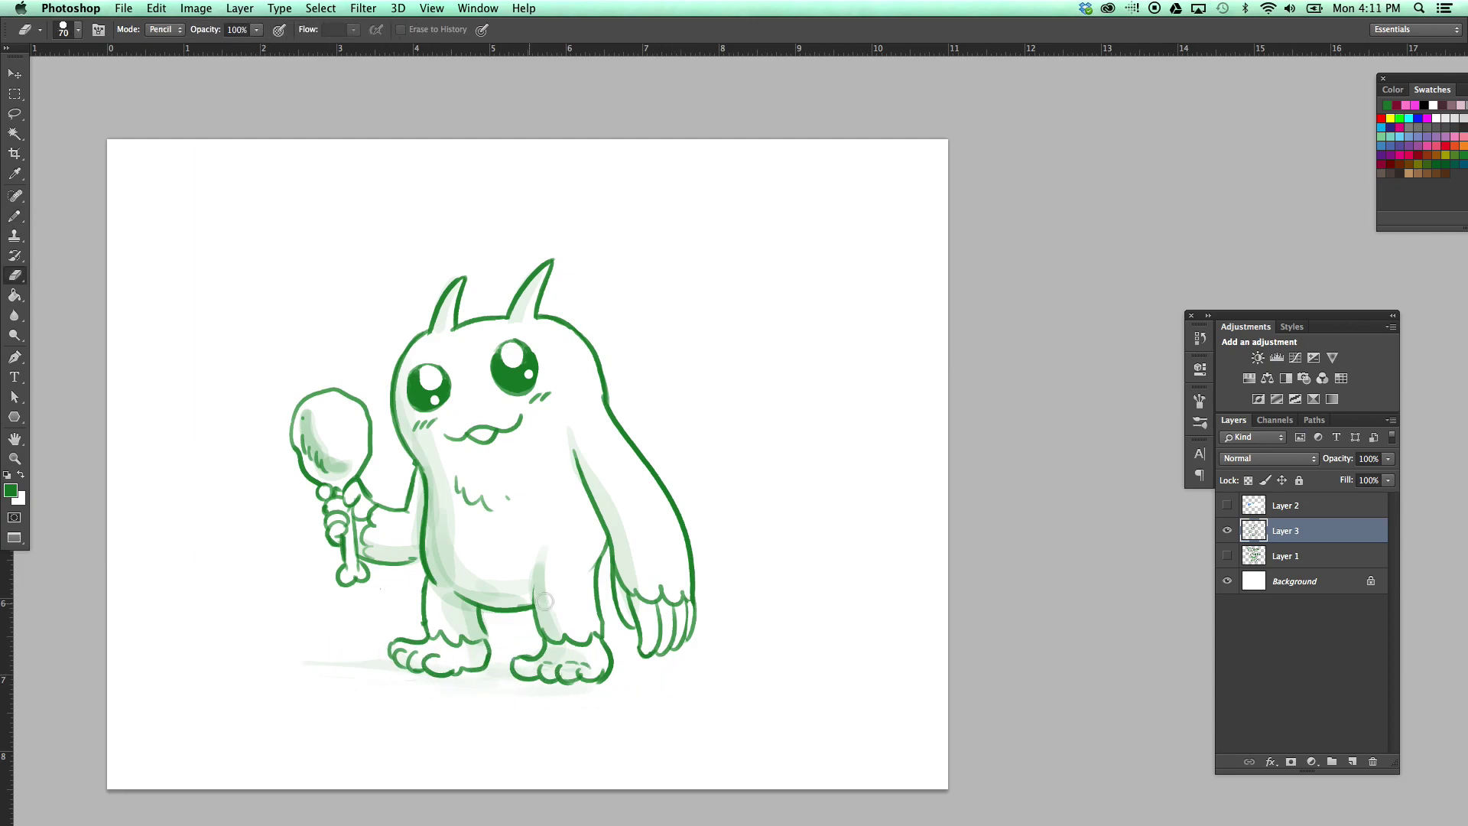